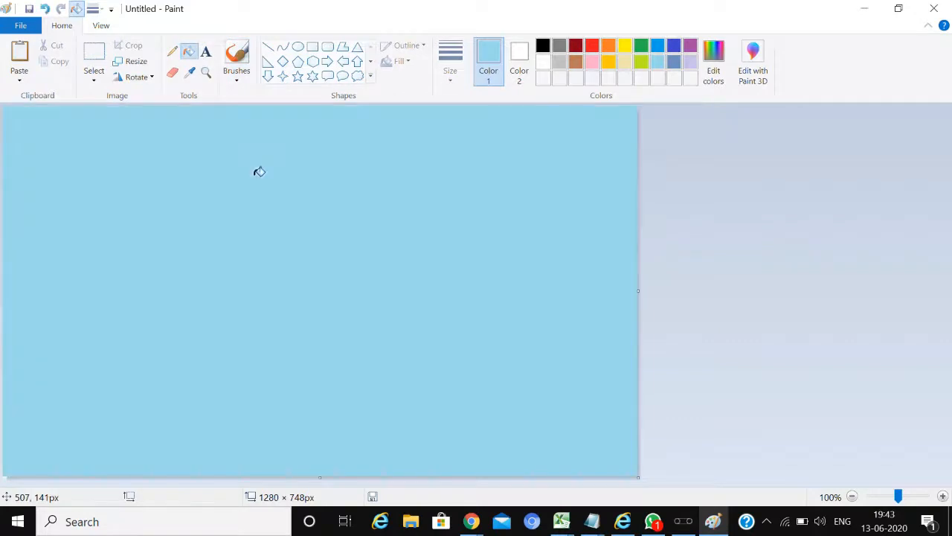
# - Fill the whole canvas with a dark blue custom colour darkened from indigo (red 34, green 41, blue 130)
pyautogui.click(312, 47)
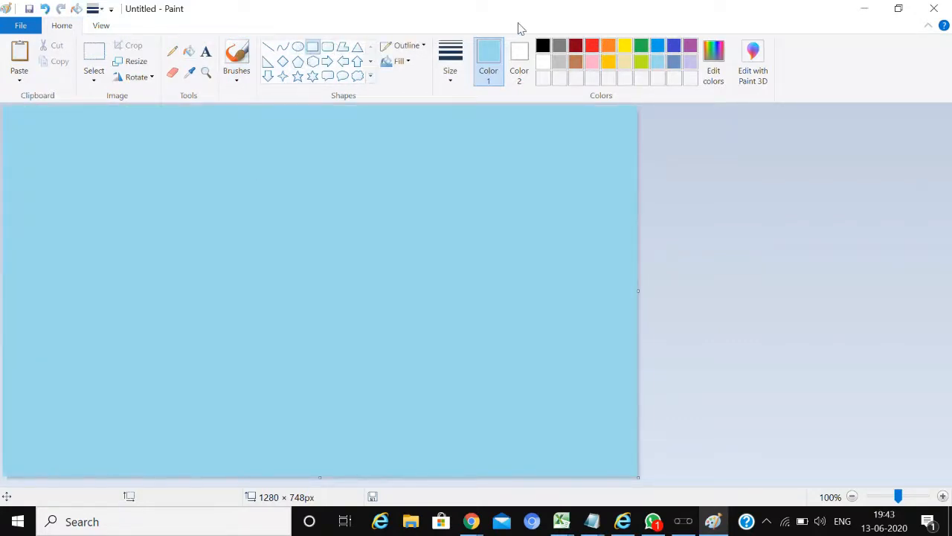
pyautogui.click(543, 47)
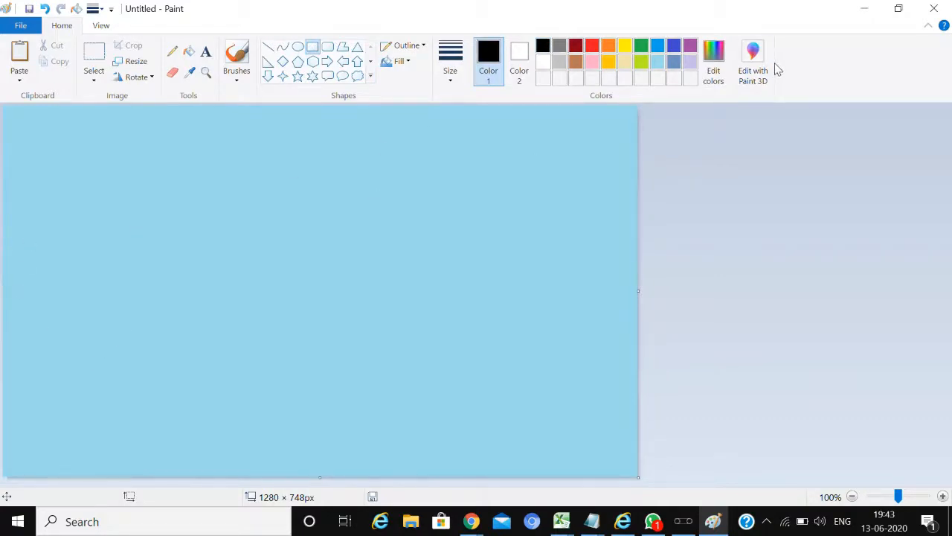
pyautogui.click(674, 47)
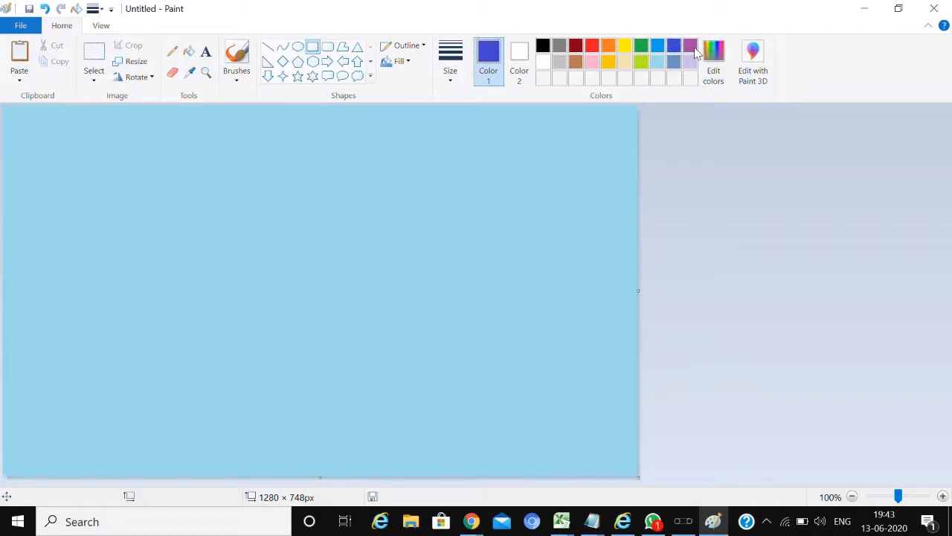
pyautogui.click(713, 64)
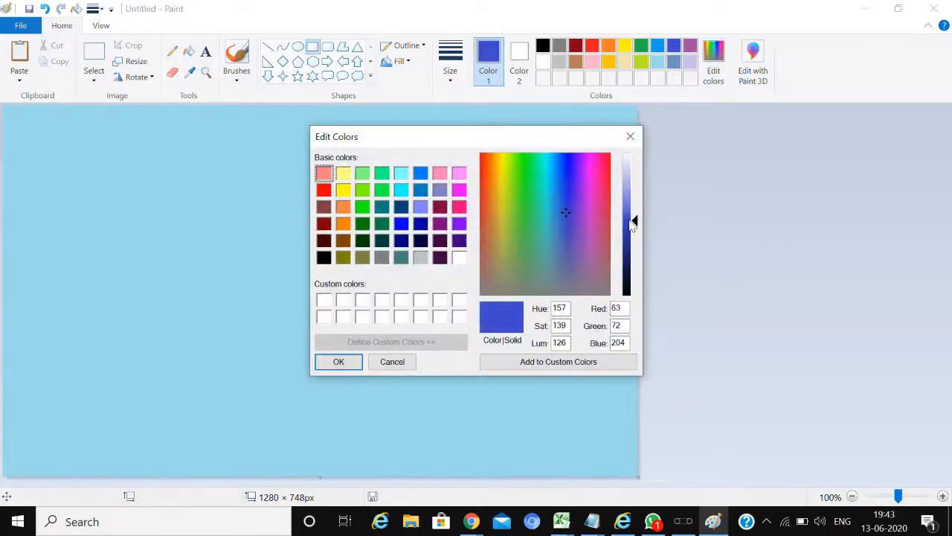
pyautogui.moveTo(630, 226); pyautogui.dragTo(634, 255)
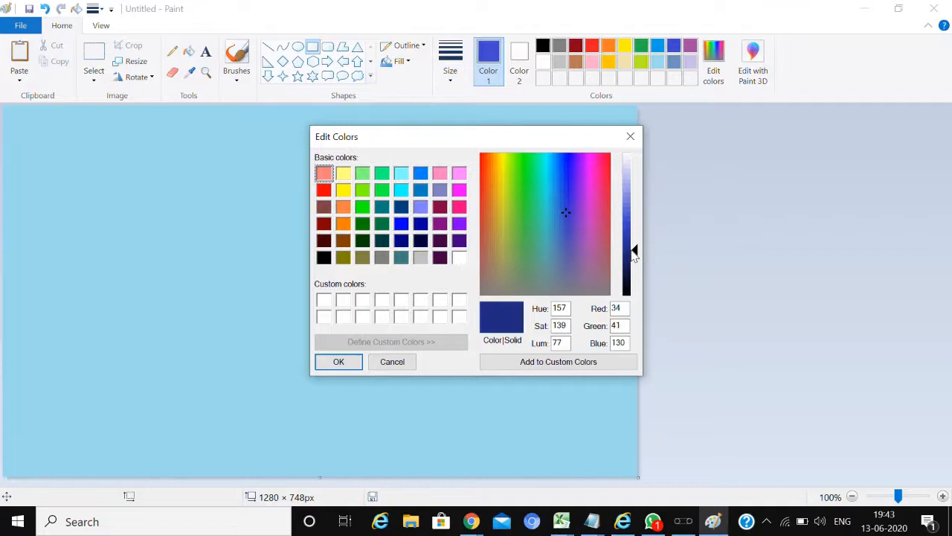
pyautogui.click(337, 360)
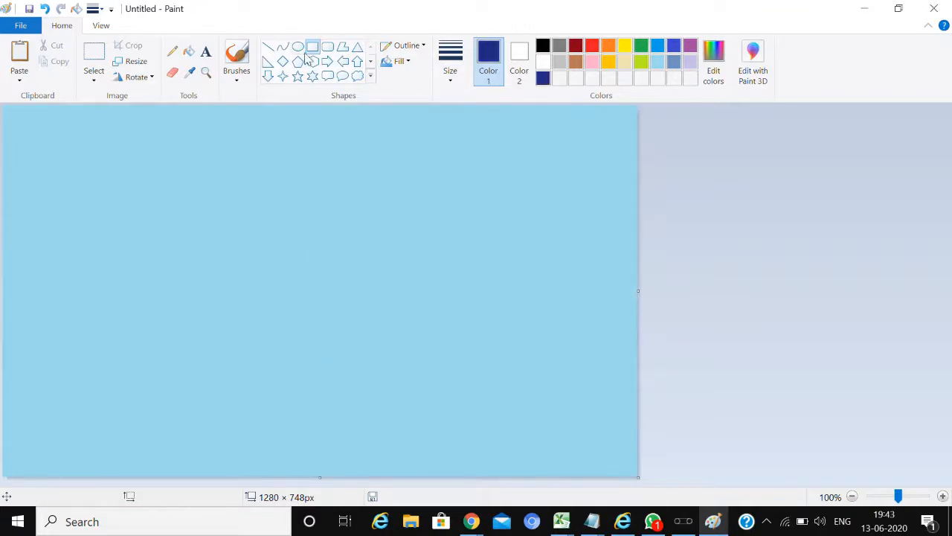
pyautogui.click(189, 52)
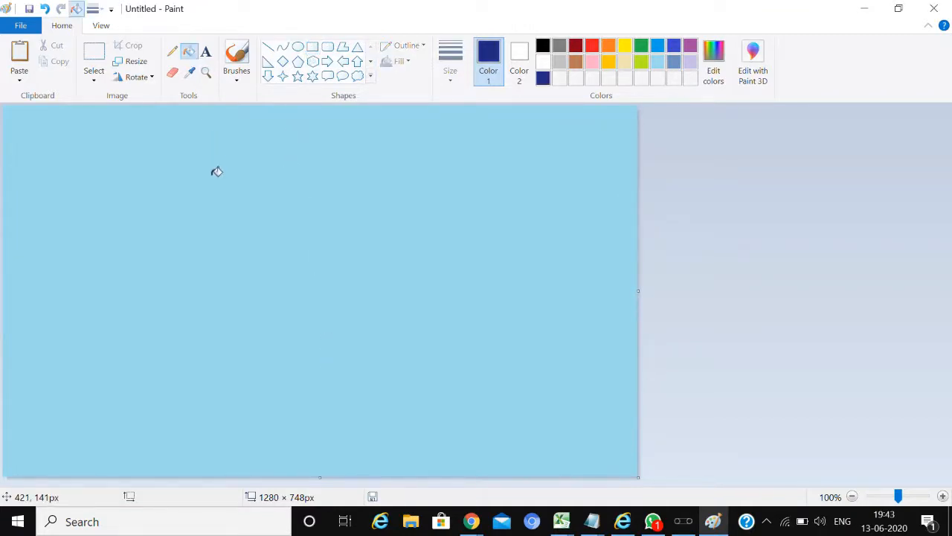
pyautogui.click(216, 172)
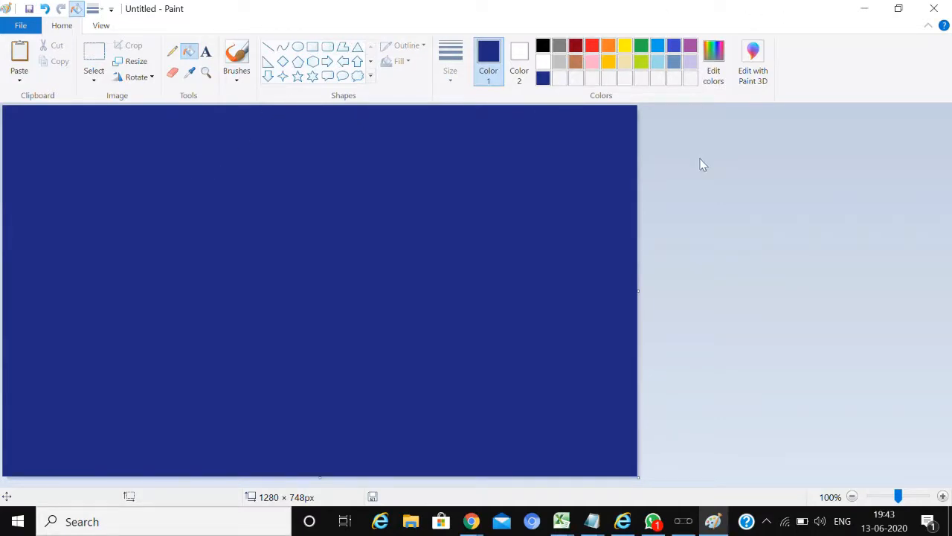
# - Draw a gray ellipse about 282 × 259 px and move it partly off the canvas at its upper-left corner
pyautogui.click(540, 63)
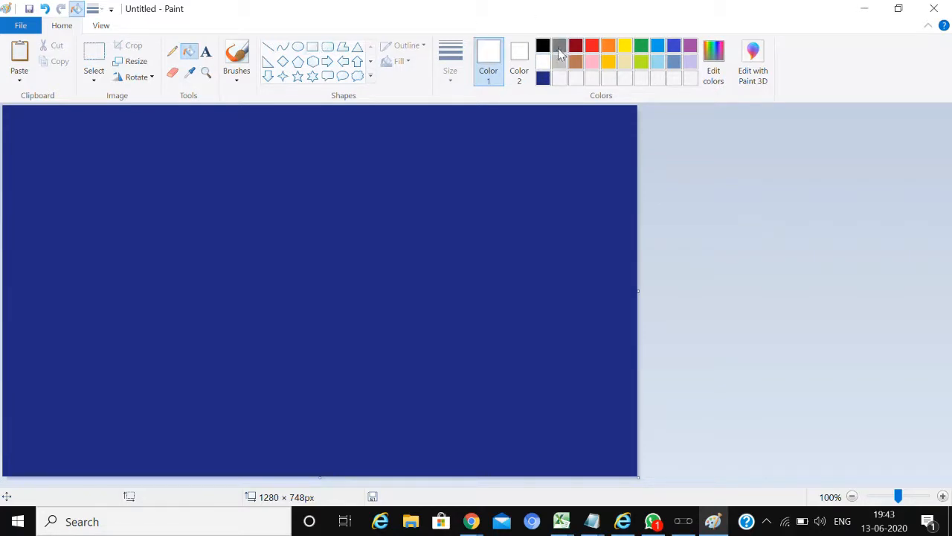
pyautogui.click(558, 49)
pyautogui.click(300, 47)
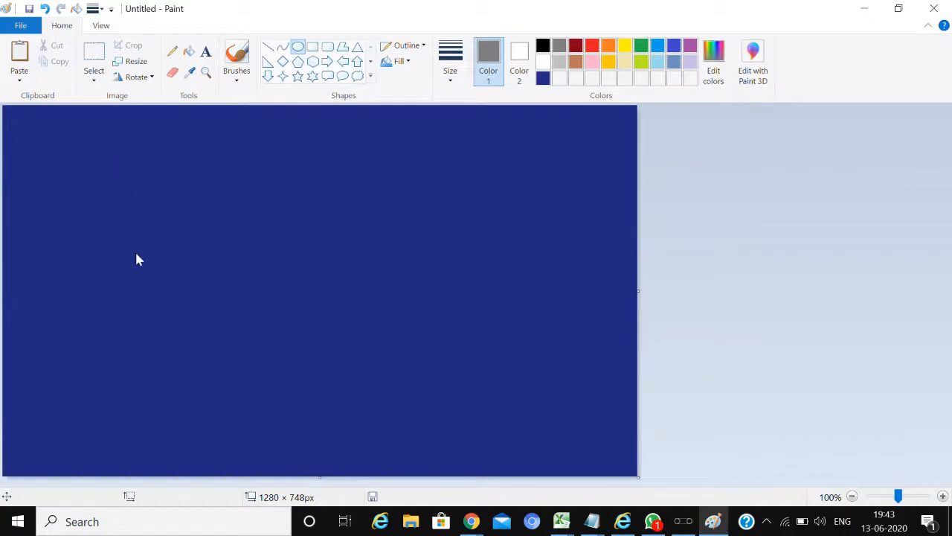
pyautogui.moveTo(106, 185); pyautogui.dragTo(248, 314)
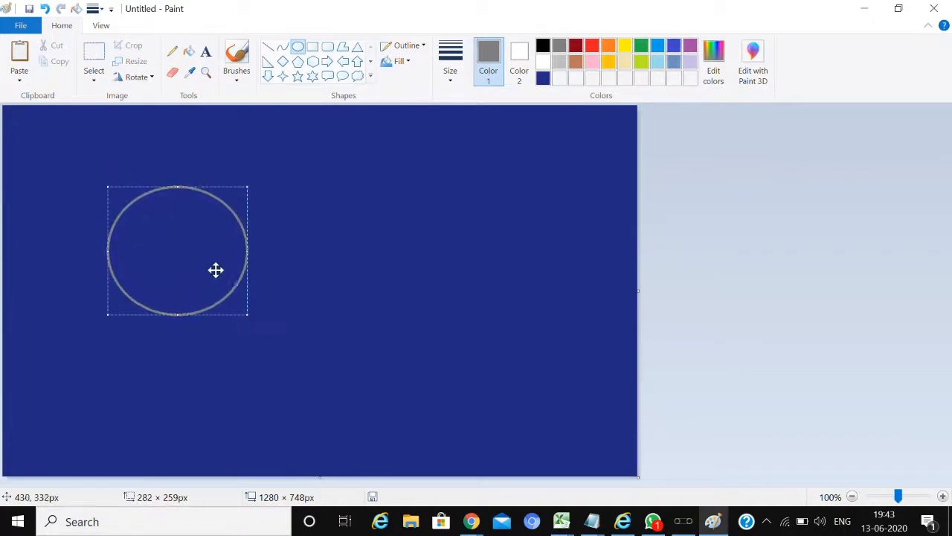
pyautogui.moveTo(216, 271); pyautogui.dragTo(66, 163)
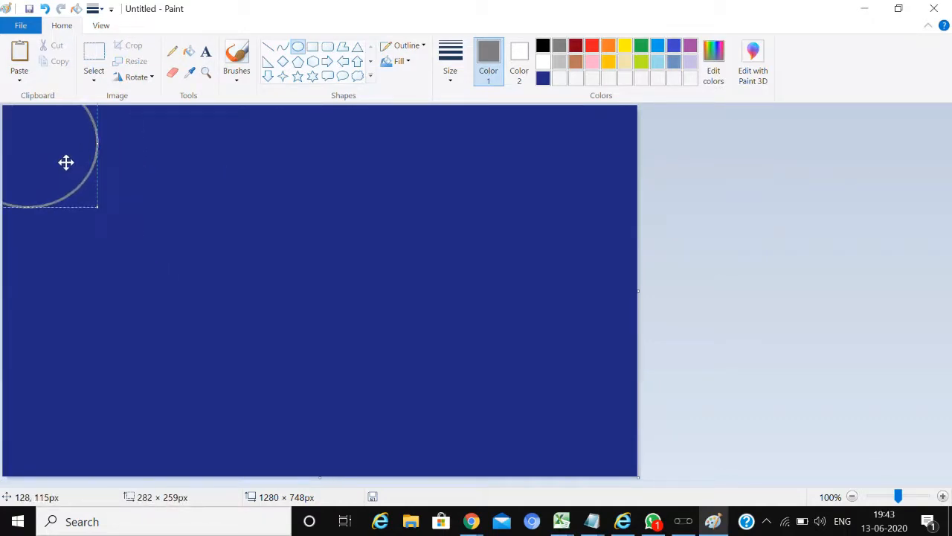
# - Fill the moon shape in the canvas's upper-left corner with light gray, including its outline
pyautogui.click(189, 53)
pyautogui.click(81, 139)
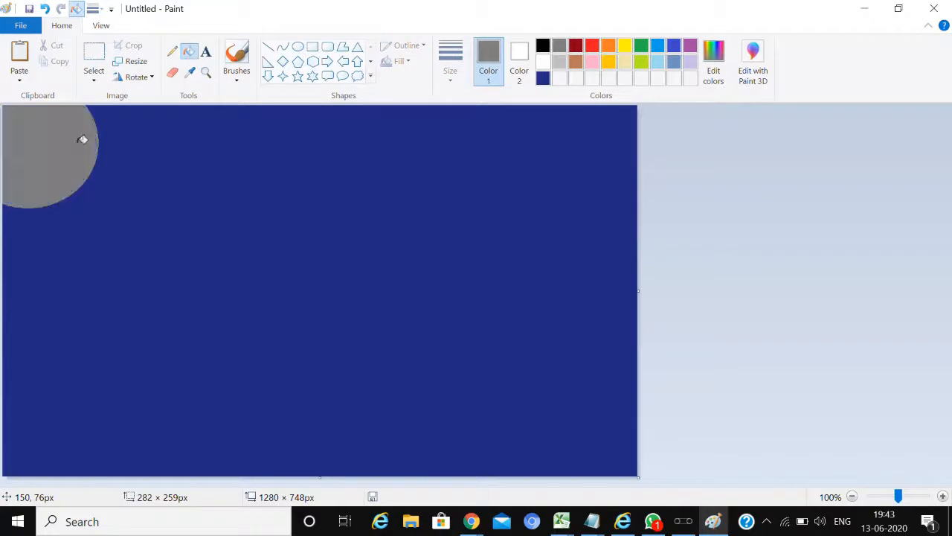
pyautogui.click(558, 62)
pyautogui.click(49, 153)
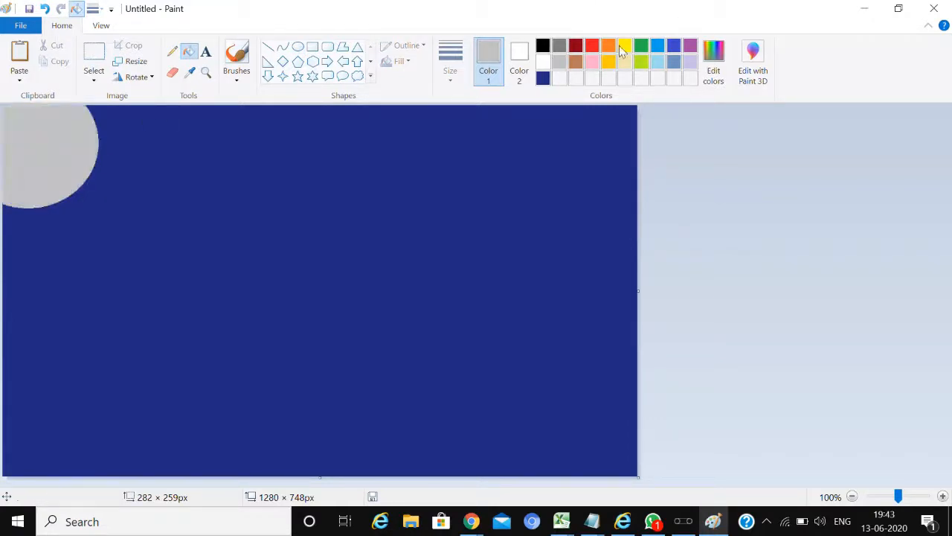
# - Sample the moon's light gray as the foreground colour
pyautogui.click(561, 47)
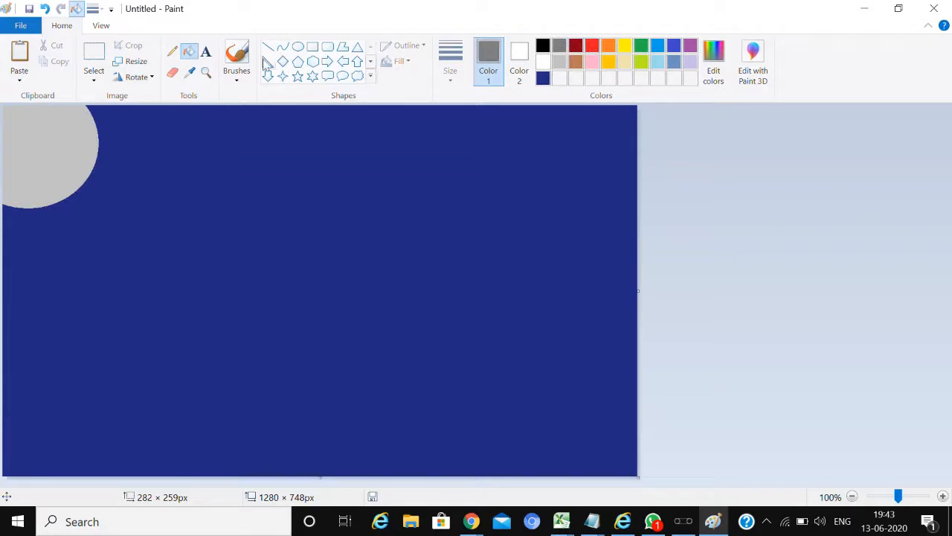
pyautogui.click(190, 72)
pyautogui.click(74, 142)
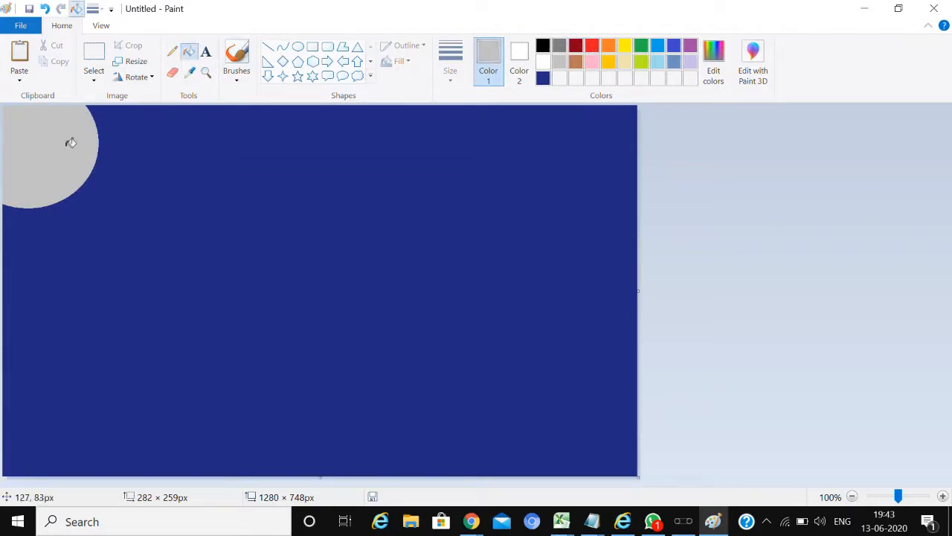
# - Sketch several small dark gray crater marks on the moon with the Pencil tool after choosing its line thickness
pyautogui.click(172, 52)
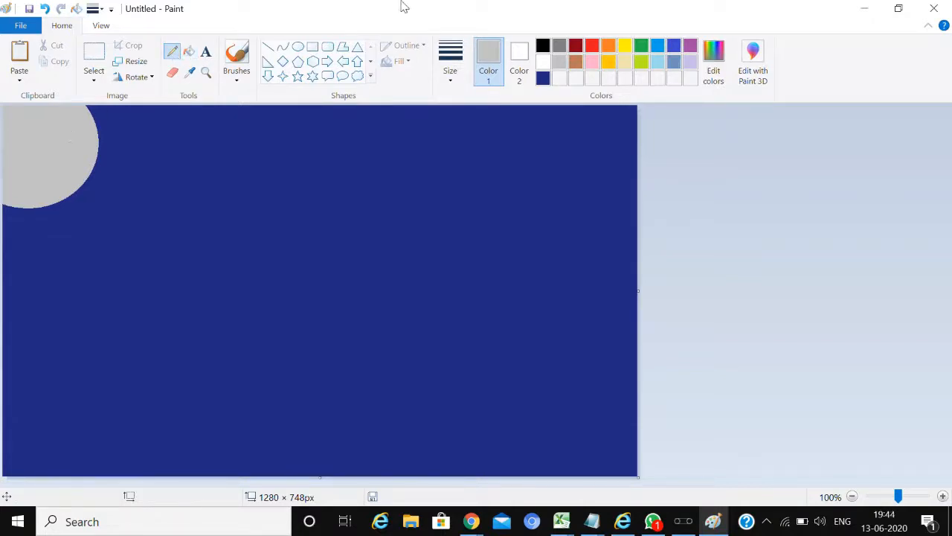
pyautogui.click(447, 67)
pyautogui.click(476, 199)
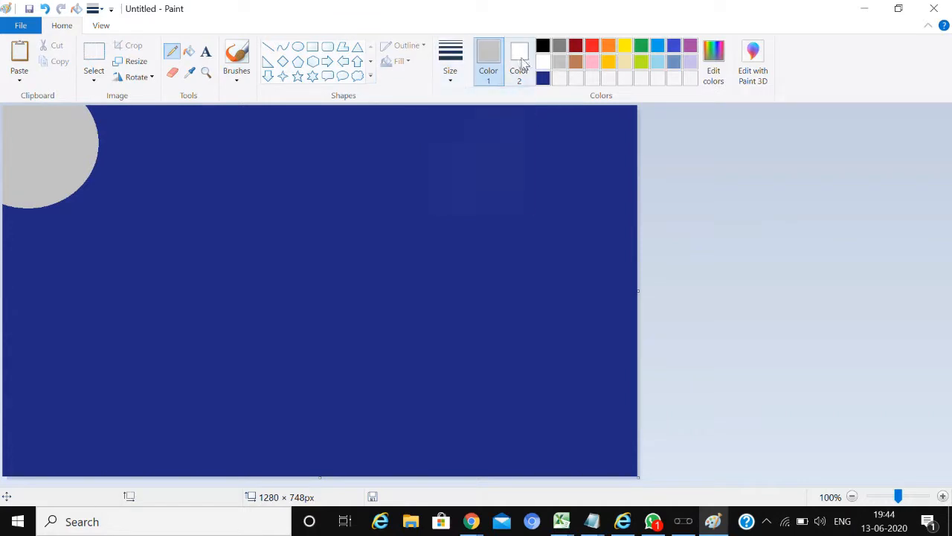
pyautogui.click(559, 47)
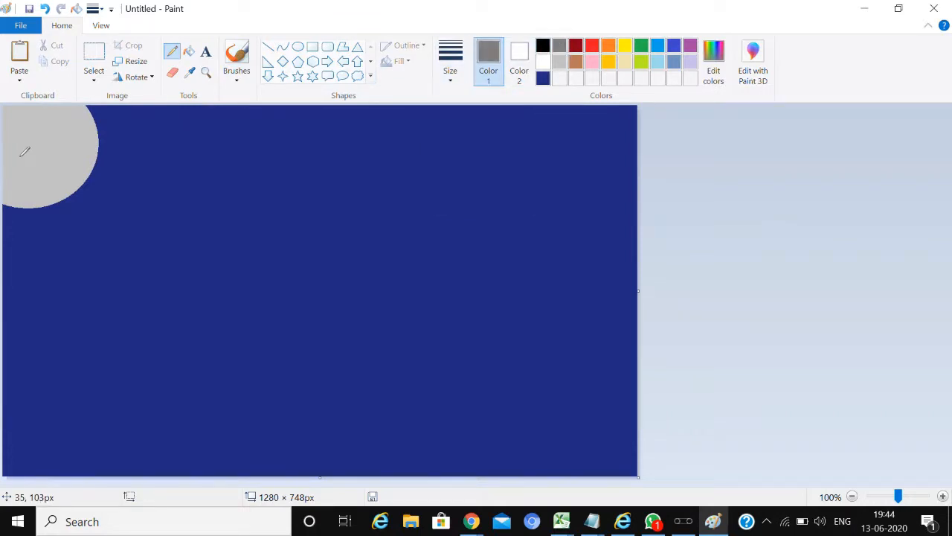
pyautogui.moveTo(19, 155); pyautogui.dragTo(31, 152)
pyautogui.moveTo(60, 122)
pyautogui.mouseDown()
pyautogui.moveTo(33, 139)
pyautogui.moveTo(63, 122)
pyautogui.mouseUp()
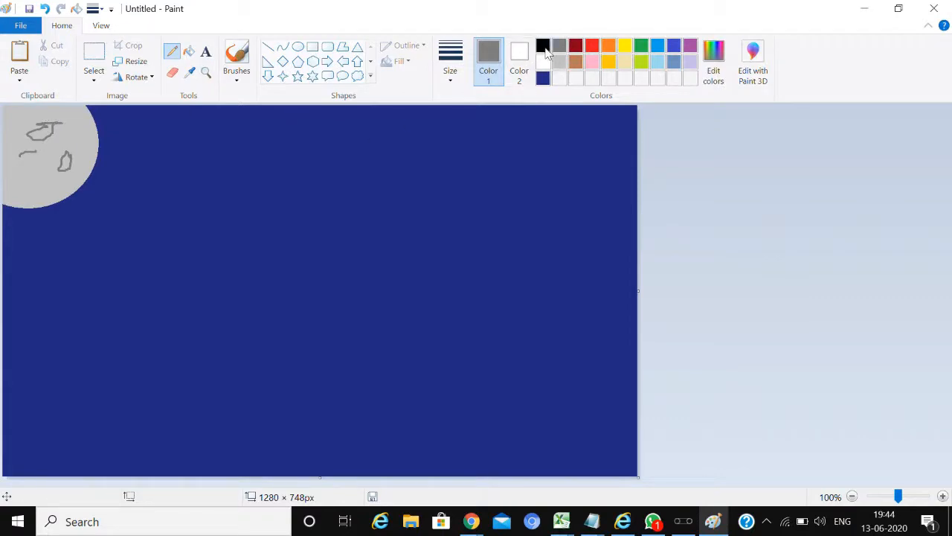
# - Draw a black-outlined rectangle about 231 × 454 px as a building in the canvas's lower-right corner
pyautogui.click(543, 47)
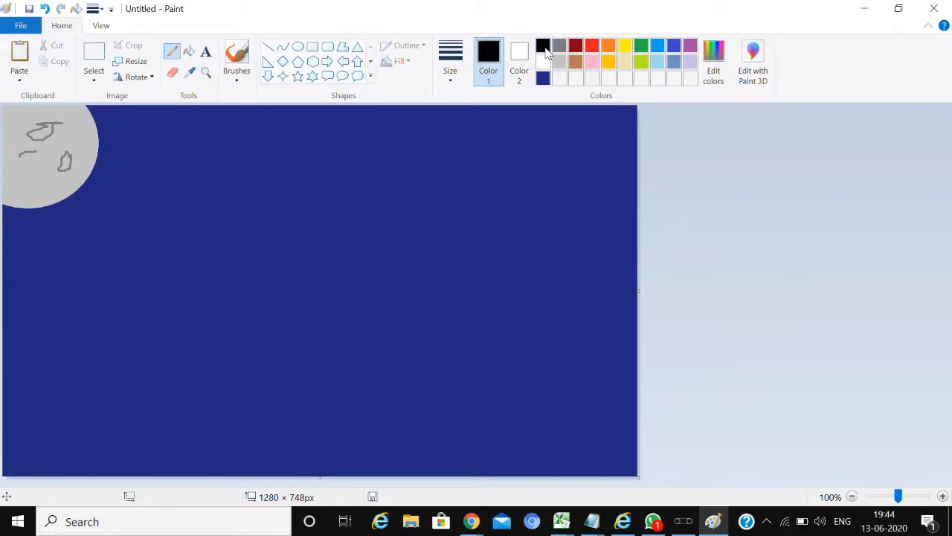
pyautogui.click(314, 48)
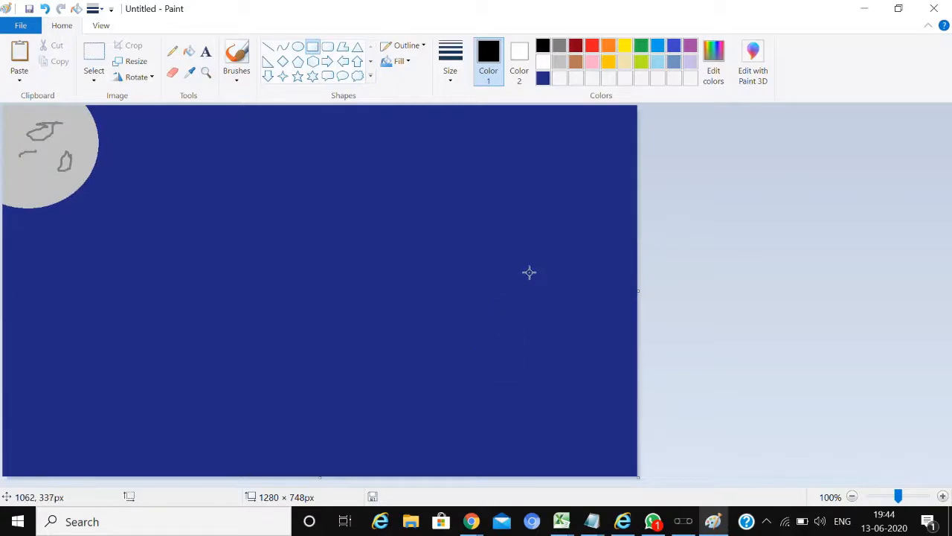
pyautogui.moveTo(527, 253); pyautogui.dragTo(641, 479)
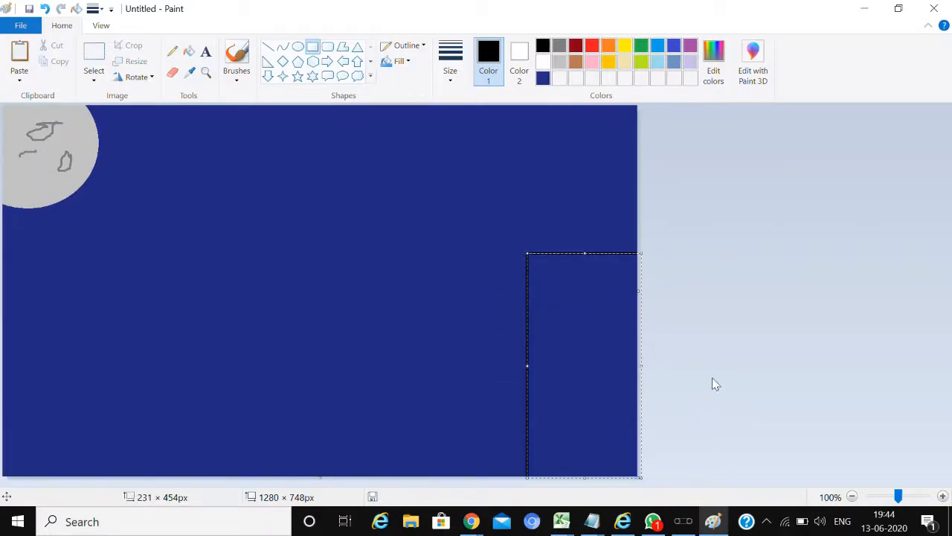
pyautogui.click(680, 326)
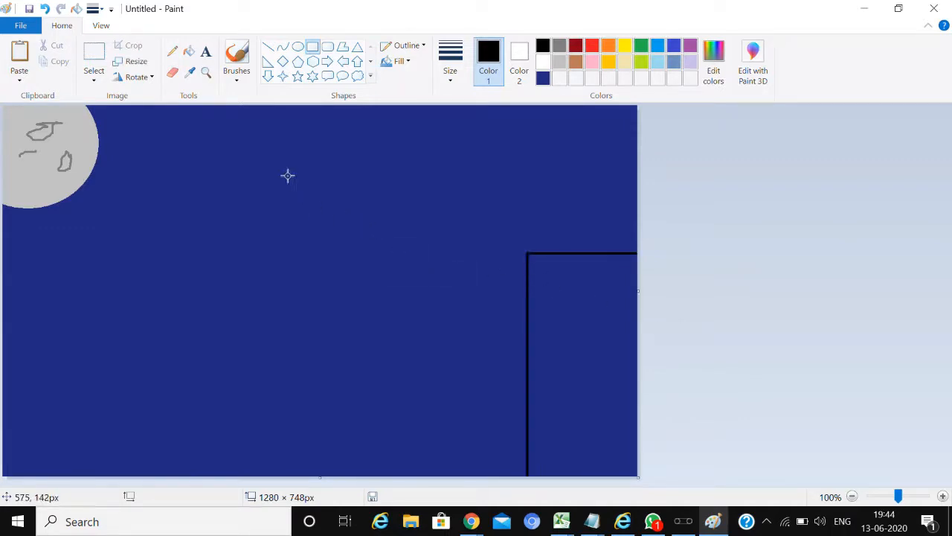
# - Draw a taller black-outlined building rectangle about 278 × 623 px, positioned around the canvas's centre and reaching its bottom edge
pyautogui.moveTo(281, 172); pyautogui.dragTo(419, 481)
pyautogui.moveTo(373, 403); pyautogui.dragTo(351, 391)
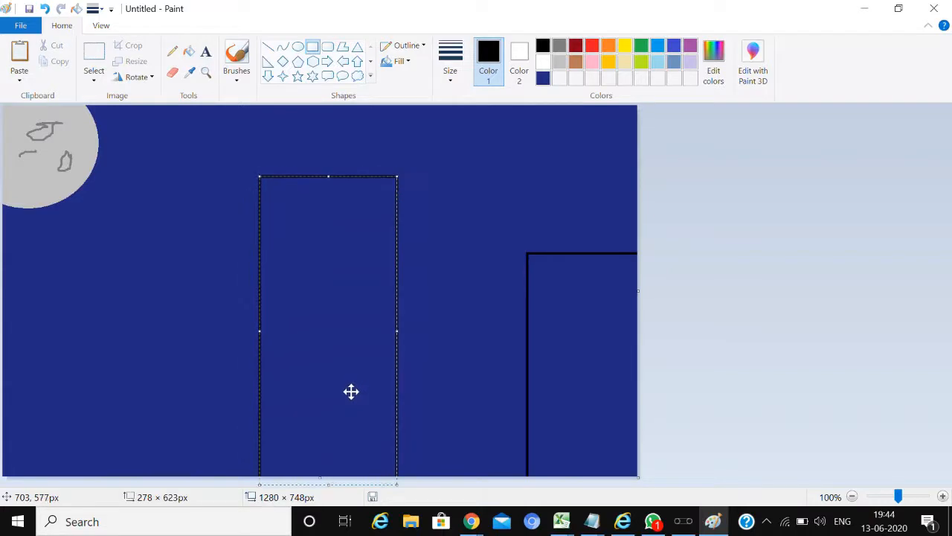
pyautogui.click(740, 278)
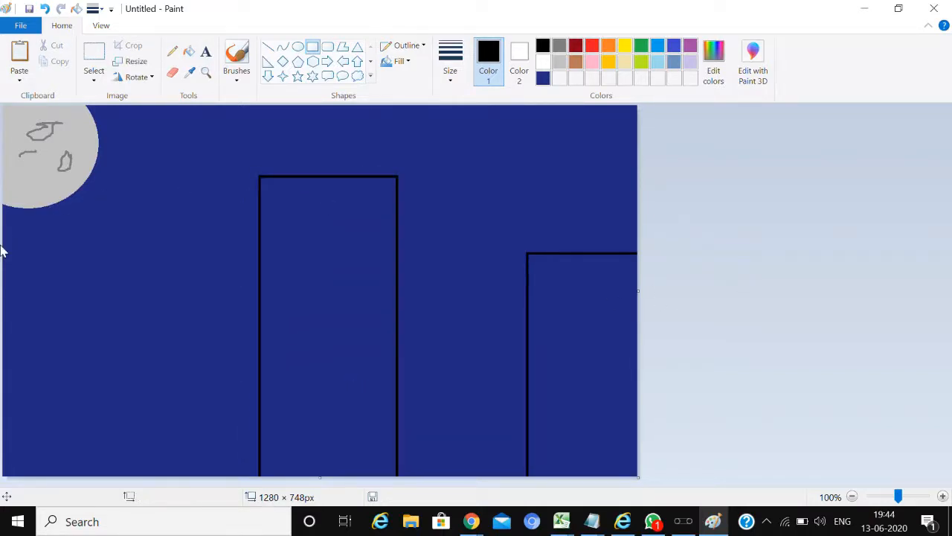
# - Draw a black-outlined building rectangle at the canvas's lower-left edge and resize it to about 225 × 464 px
pyautogui.moveTo(6, 242); pyautogui.dragTo(119, 488)
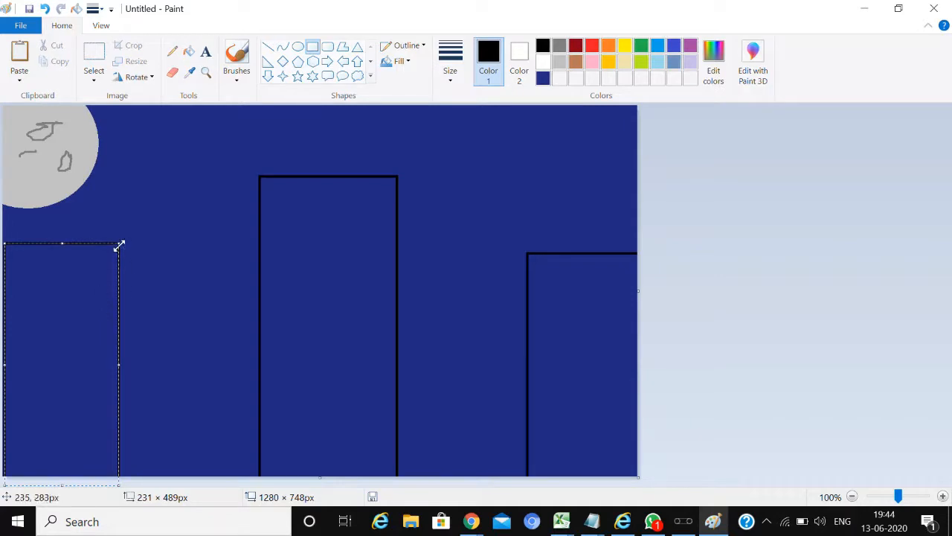
pyautogui.moveTo(119, 245); pyautogui.dragTo(116, 256)
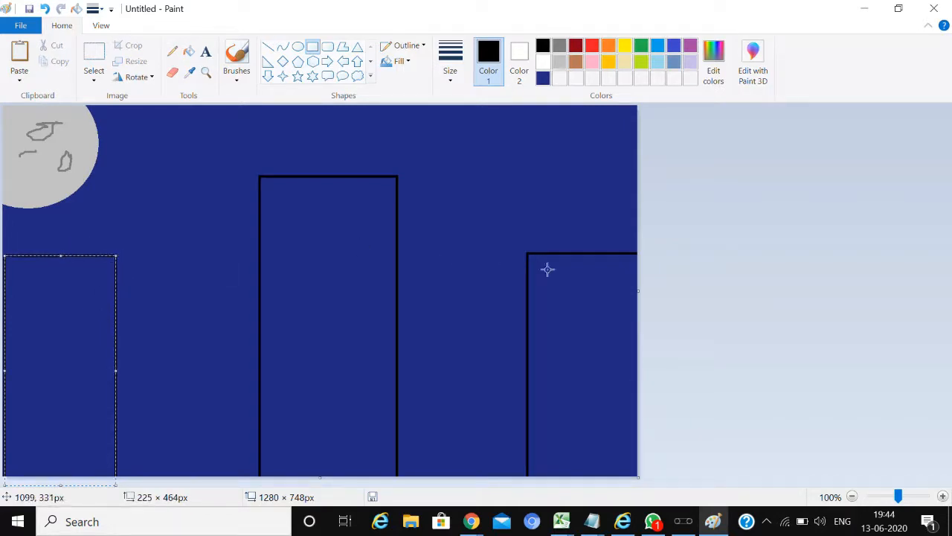
pyautogui.click(783, 221)
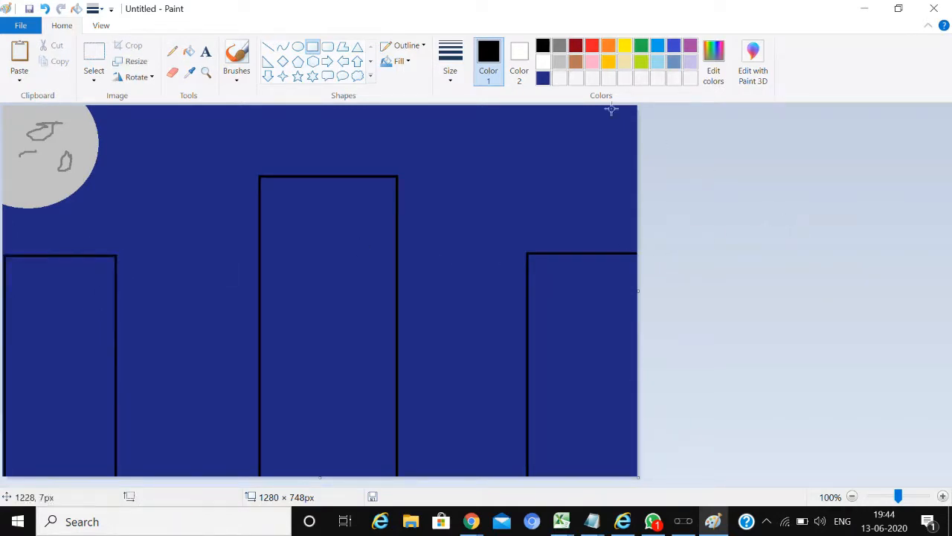
# - Draw a gray-outlined building rectangle about 187 px wide between the left and central buildings, and raise its top edge slightly
pyautogui.click(559, 46)
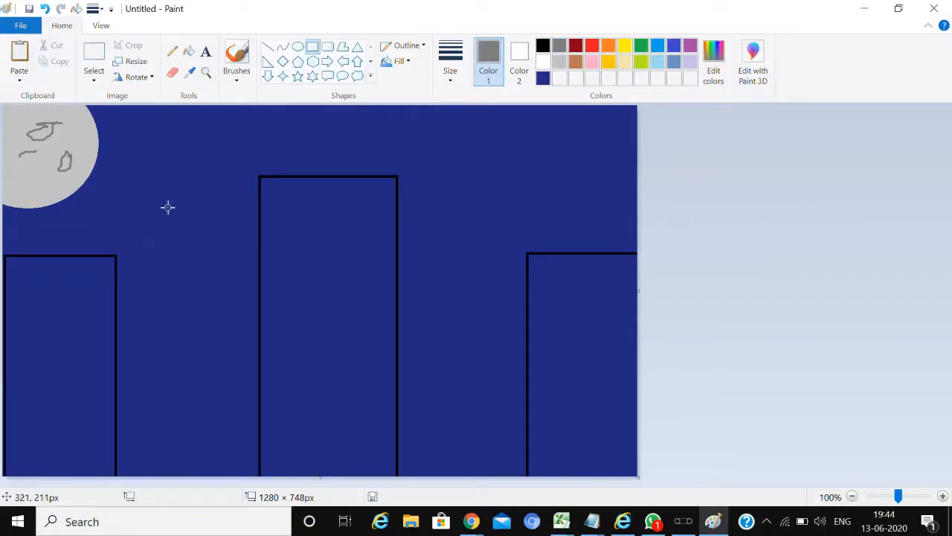
pyautogui.moveTo(138, 223); pyautogui.dragTo(230, 480)
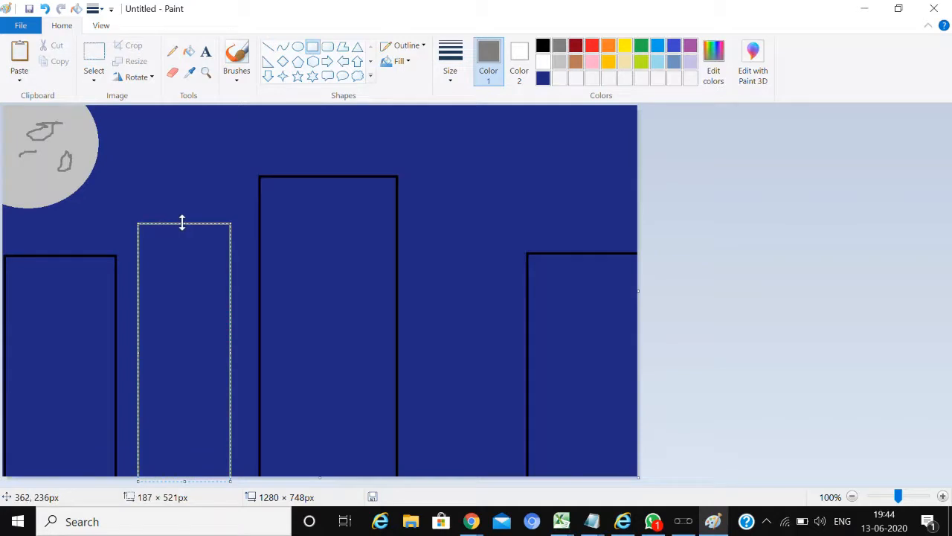
pyautogui.moveTo(183, 222); pyautogui.dragTo(180, 210)
# - Draw a gray-outlined building rectangle about 175 × 554 px between the central and rightmost buildings, reaching the canvas's bottom edge
pyautogui.moveTo(489, 188); pyautogui.dragTo(415, 388)
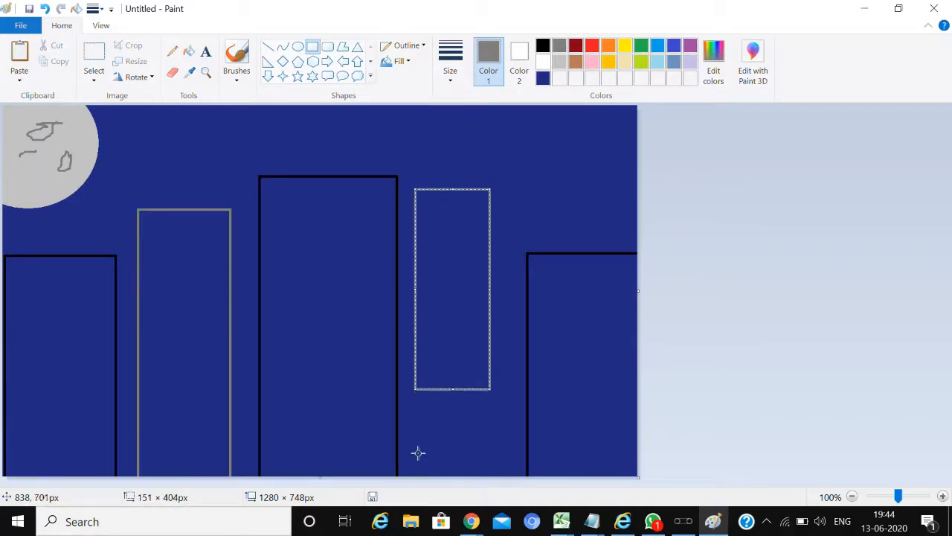
pyautogui.hotkey('ctrl', 'z')
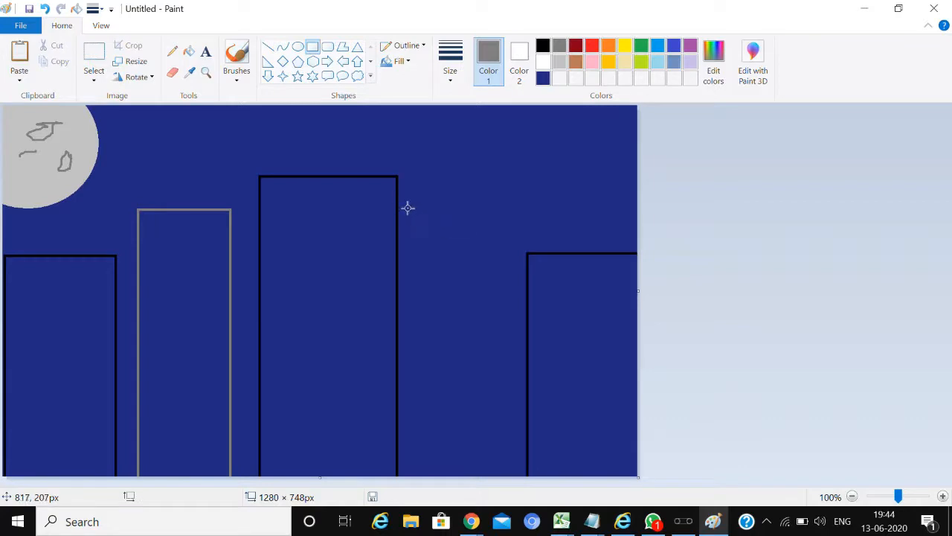
pyautogui.moveTo(408, 207); pyautogui.dragTo(512, 486)
pyautogui.moveTo(508, 339); pyautogui.dragTo(503, 340)
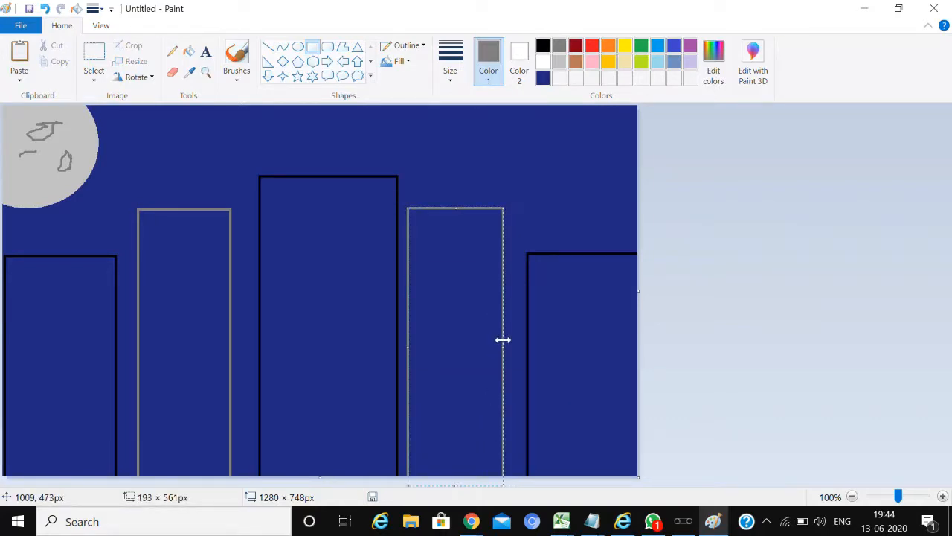
pyautogui.moveTo(410, 344); pyautogui.dragTo(417, 344)
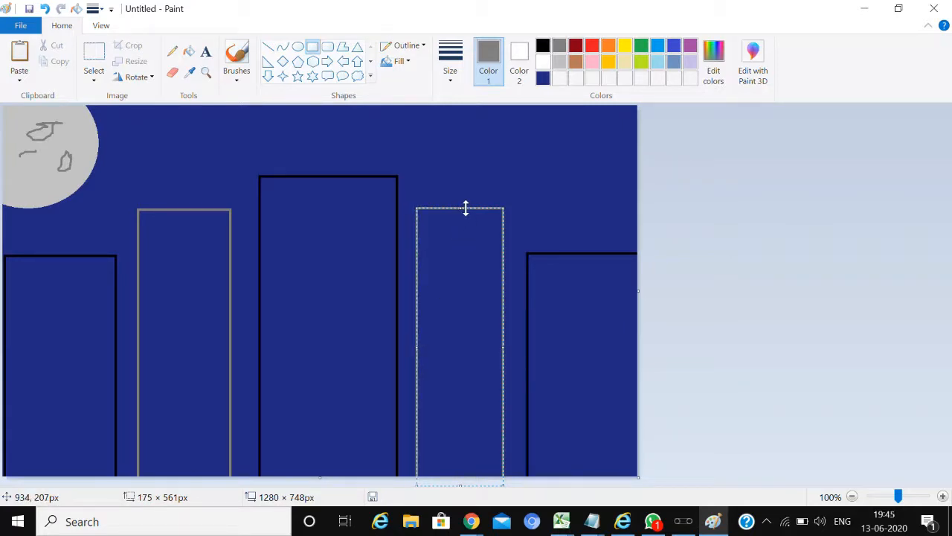
pyautogui.moveTo(466, 209); pyautogui.dragTo(466, 214)
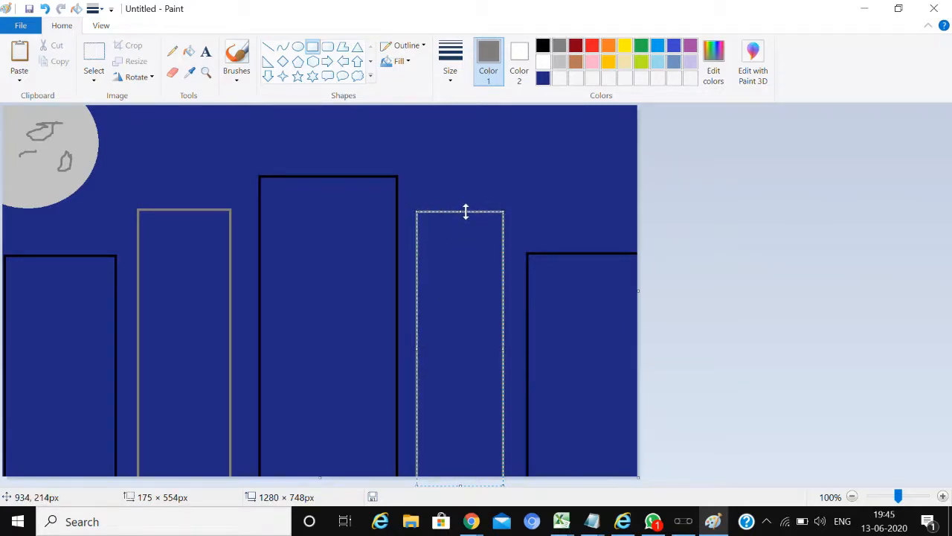
pyautogui.click(788, 190)
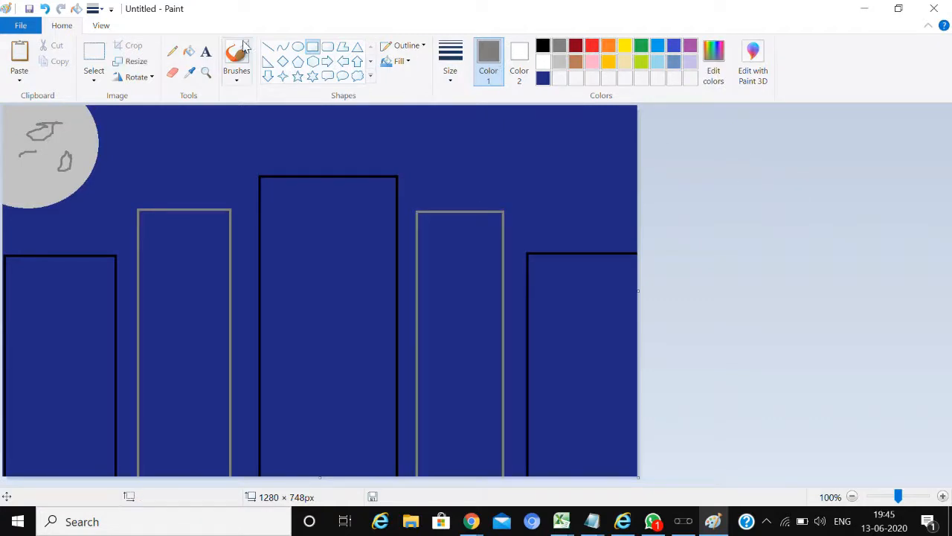
# - Fill the three black-outlined buildings at the centre, right and left with black
pyautogui.click(189, 51)
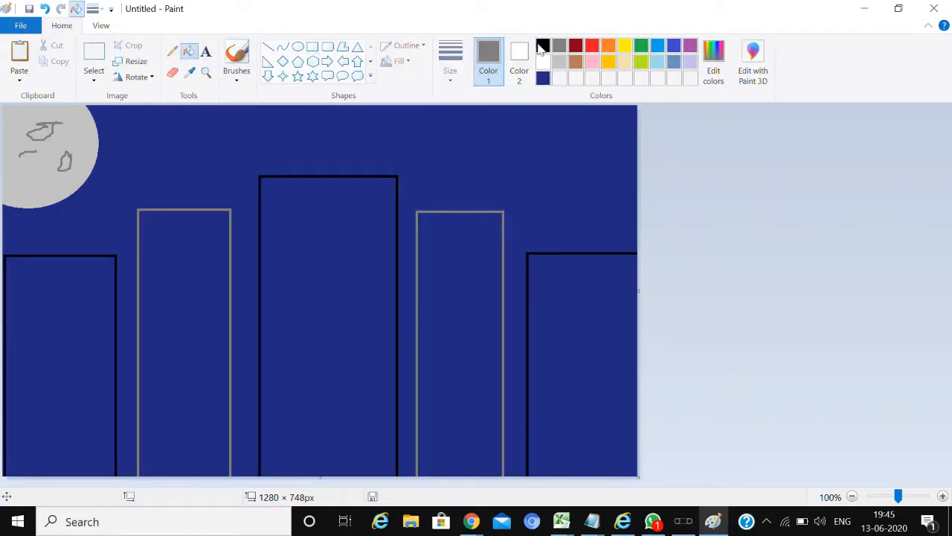
pyautogui.click(543, 46)
pyautogui.click(327, 229)
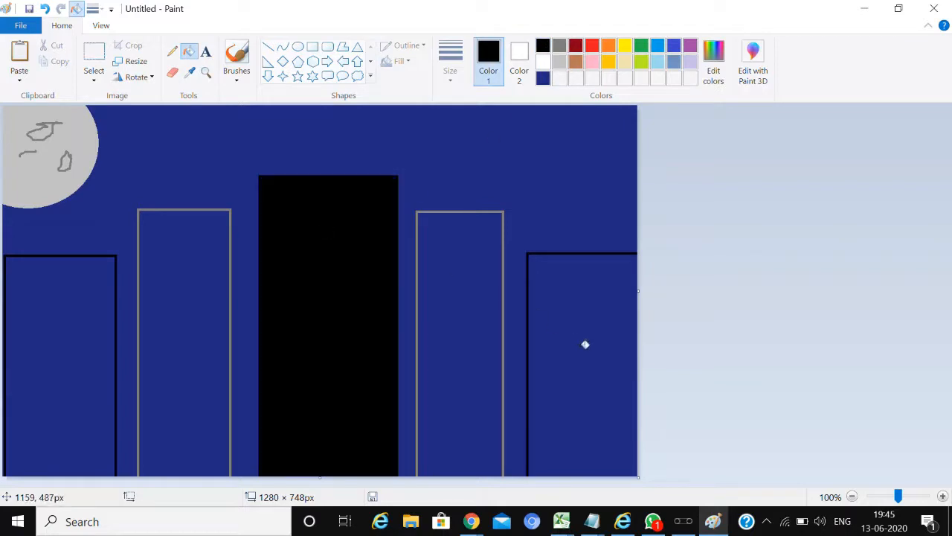
pyautogui.click(601, 342)
pyautogui.click(61, 330)
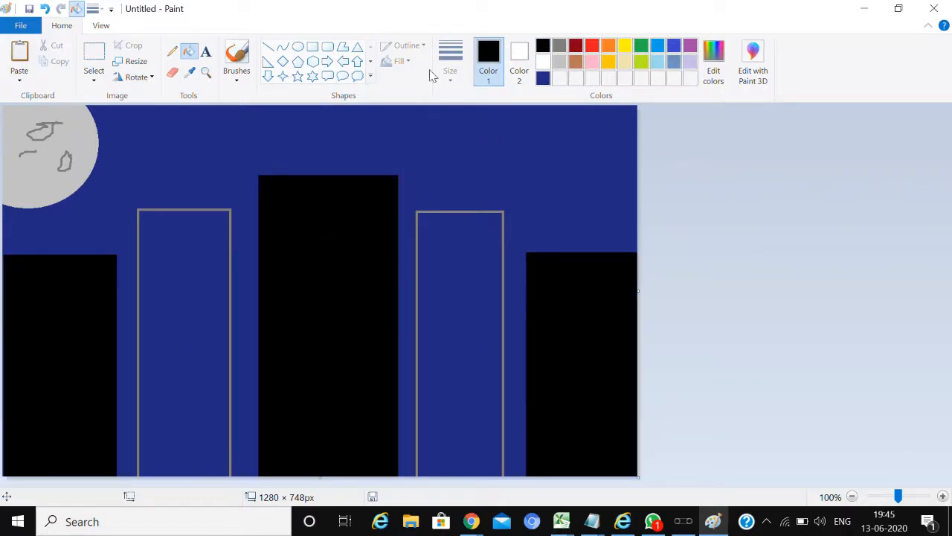
# - Fill the two gray-outlined buildings with dark gray matching their outlines
pyautogui.click(559, 46)
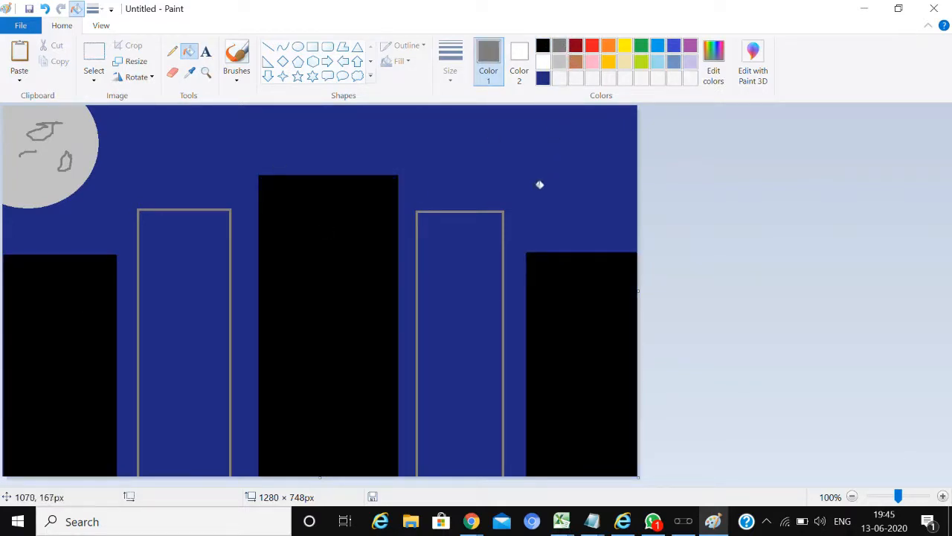
pyautogui.click(493, 249)
pyautogui.click(179, 264)
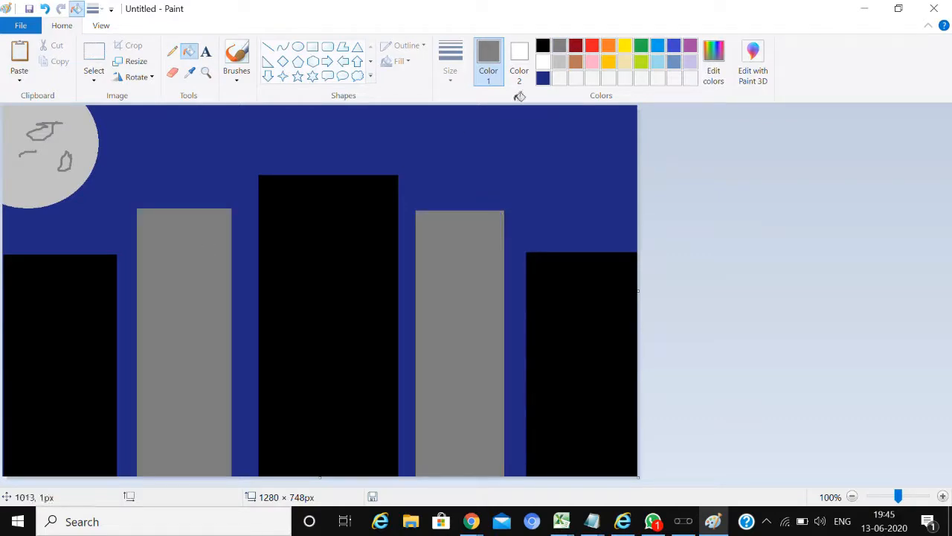
# - Draw three white-outlined window rectangles stacked vertically on the left gray building
pyautogui.click(544, 61)
pyautogui.click(313, 47)
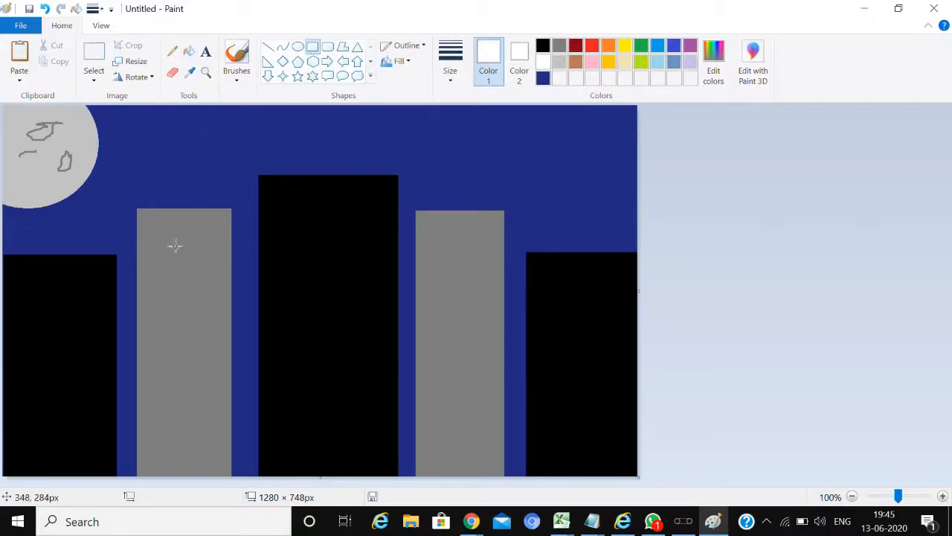
pyautogui.moveTo(147, 232); pyautogui.dragTo(186, 243)
pyautogui.moveTo(188, 279); pyautogui.dragTo(209, 322)
pyautogui.press('Delete')
pyautogui.moveTo(159, 364); pyautogui.dragTo(193, 370)
pyautogui.click(447, 140)
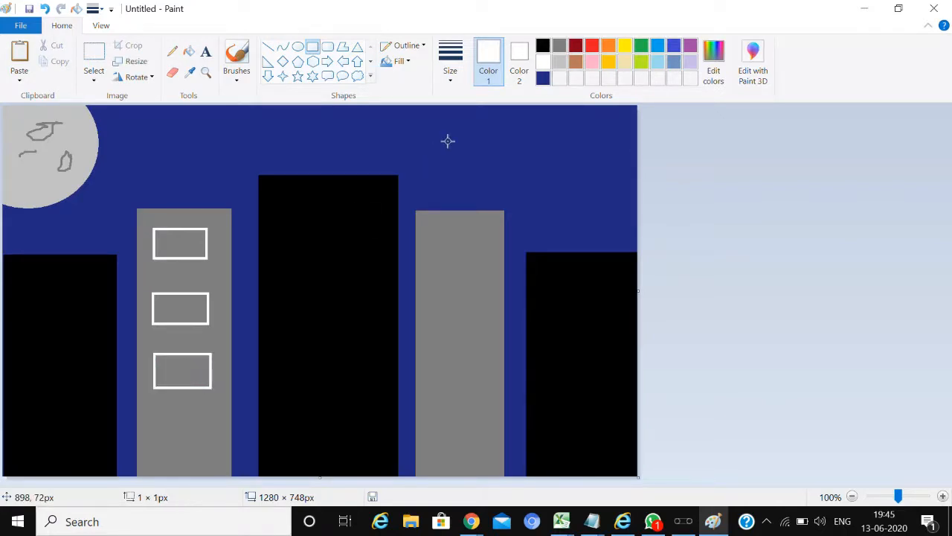
# - Draw one wide white-outlined window near the top of each black building, about 183 × 92 px on the central and 165 × 81 px on the right one
pyautogui.moveTo(284, 214)
pyautogui.mouseDown()
pyautogui.moveTo(356, 233)
pyautogui.moveTo(376, 259)
pyautogui.mouseUp()
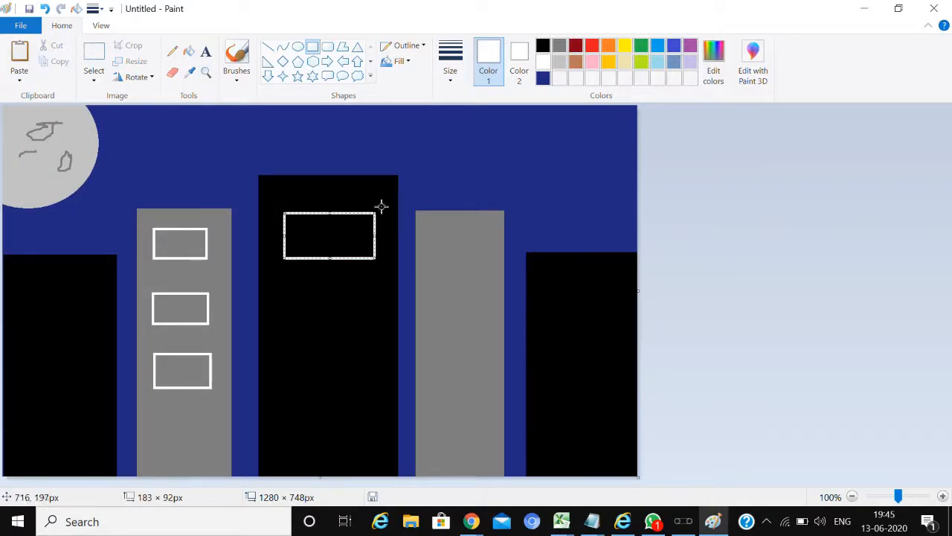
pyautogui.moveTo(547, 276); pyautogui.dragTo(630, 316)
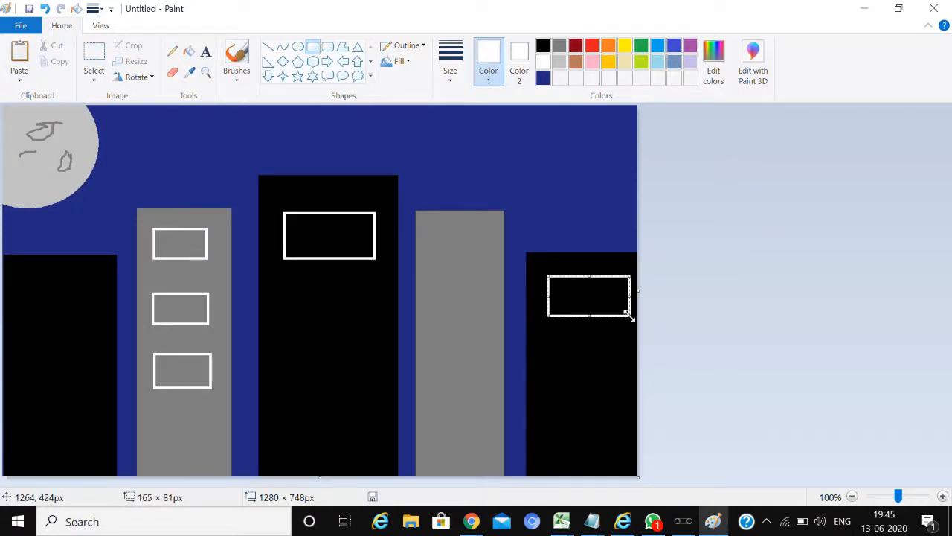
pyautogui.moveTo(14, 274); pyautogui.dragTo(100, 320)
# - Draw three white-outlined windows stacked vertically on the right gray building, the topmost about 131 × 62 px
pyautogui.moveTo(428, 231); pyautogui.dragTo(494, 263)
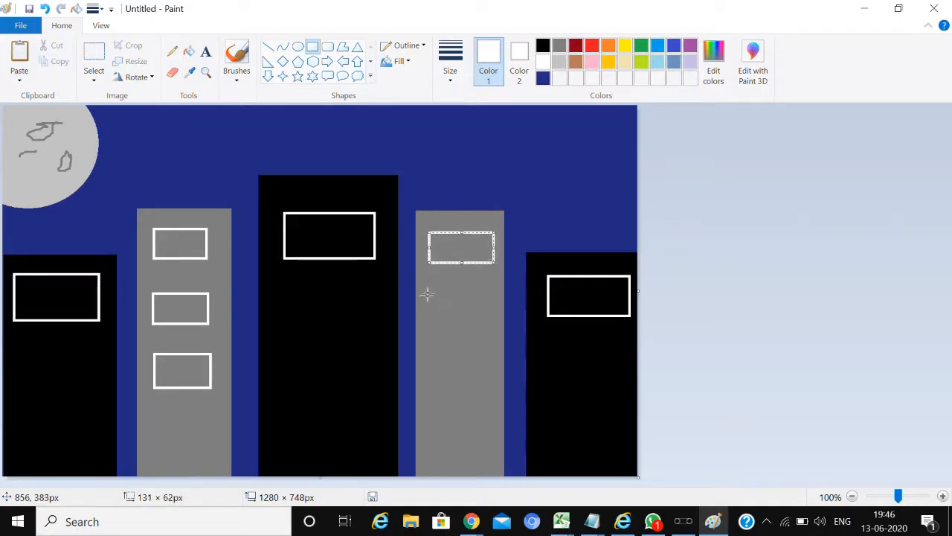
pyautogui.moveTo(430, 292); pyautogui.dragTo(478, 310)
pyautogui.moveTo(434, 350); pyautogui.dragTo(452, 363)
pyautogui.click(492, 186)
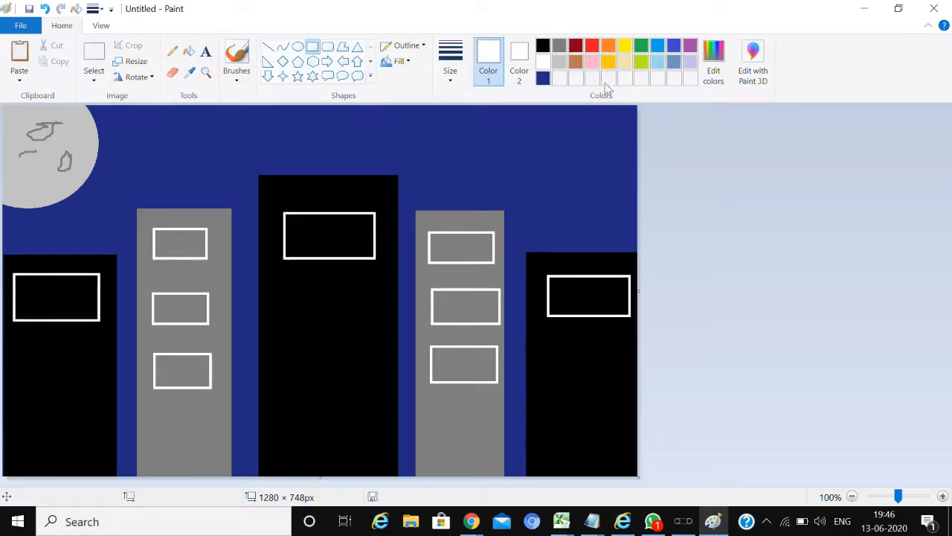
# - Draw brown-outlined doors at the base of the right and left black buildings, about 102 × 167 px and 115 × 212 px
pyautogui.click(577, 61)
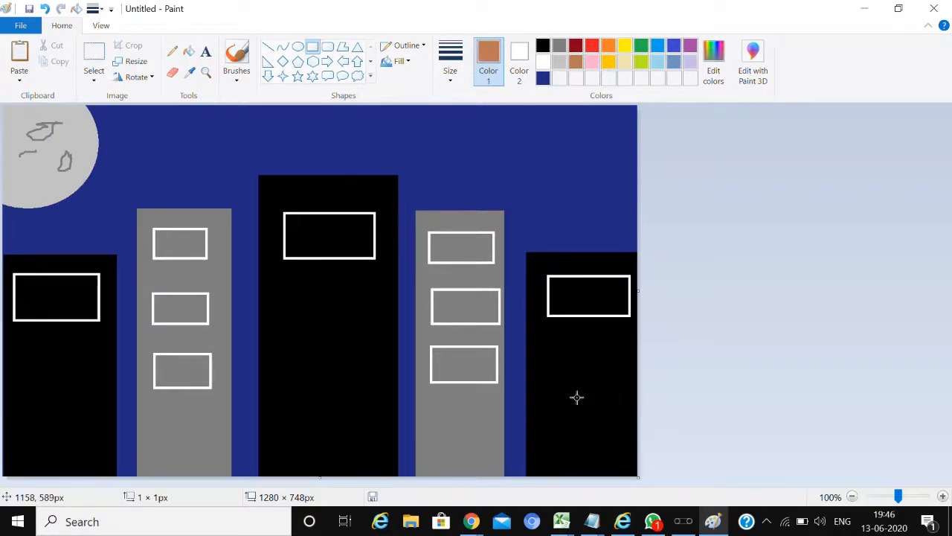
pyautogui.moveTo(577, 397); pyautogui.dragTo(627, 479)
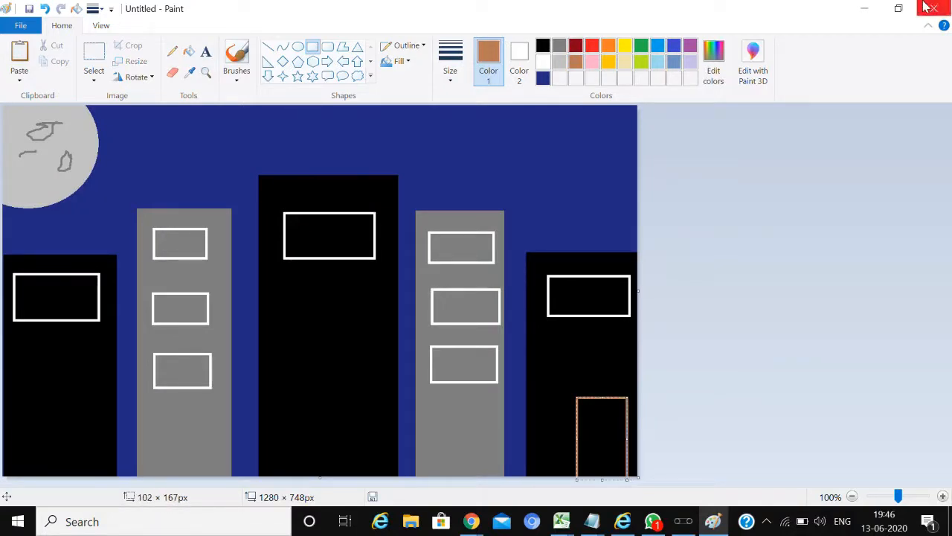
pyautogui.moveTo(604, 427)
pyautogui.mouseDown()
pyautogui.moveTo(591, 434)
pyautogui.moveTo(588, 423)
pyautogui.mouseUp()
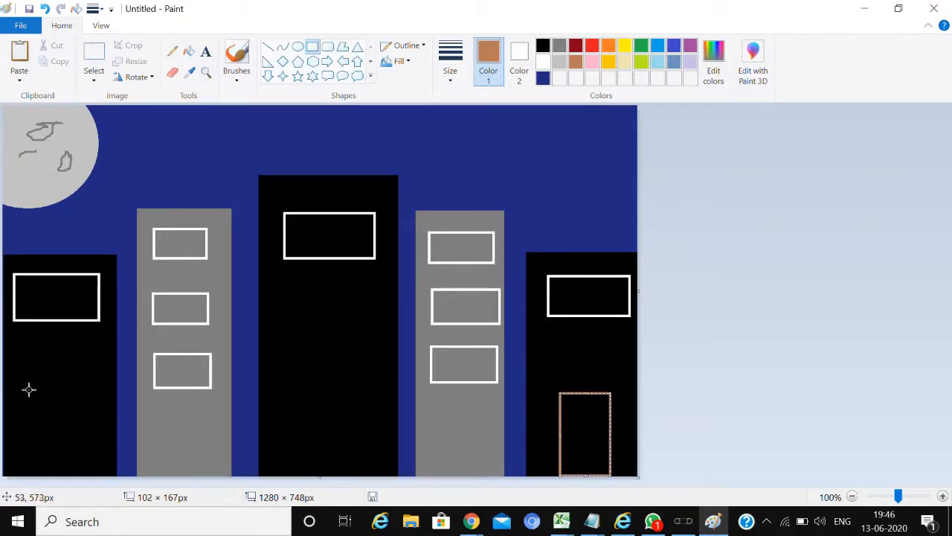
pyautogui.moveTo(20, 389); pyautogui.dragTo(78, 495)
pyautogui.moveTo(36, 438); pyautogui.dragTo(38, 443)
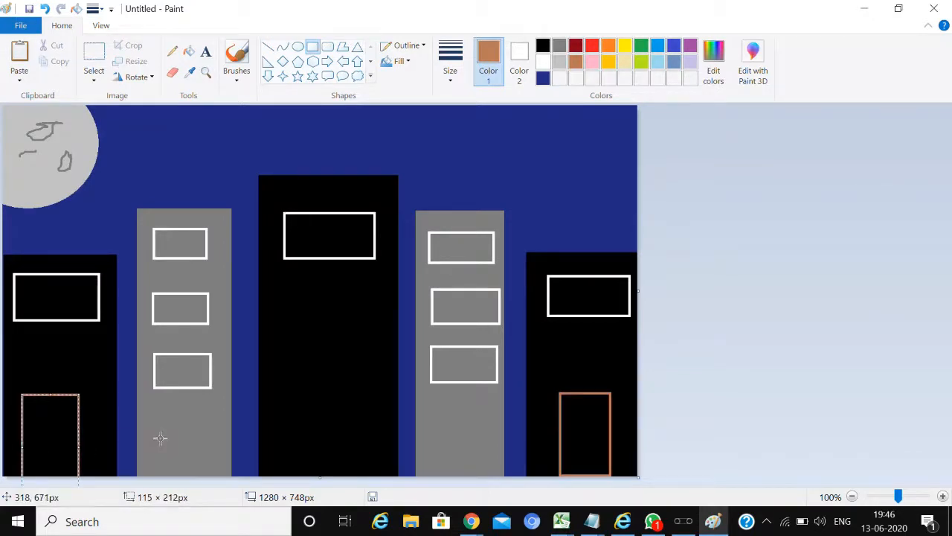
# - Draw a brown-outlined door about 105 × 161 px and place it at the base of the central black building
pyautogui.moveTo(162, 414); pyautogui.dragTo(213, 496)
pyautogui.moveTo(192, 434); pyautogui.dragTo(333, 420)
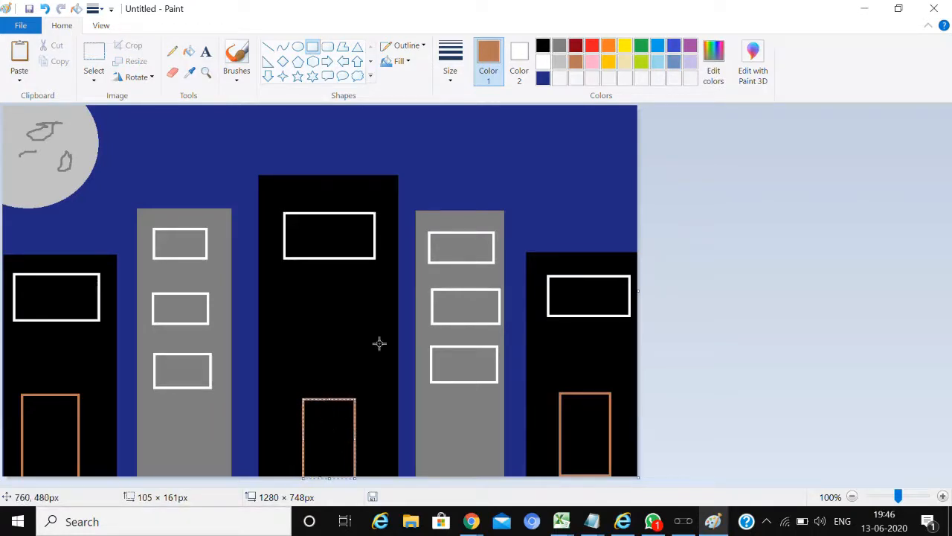
pyautogui.click(544, 181)
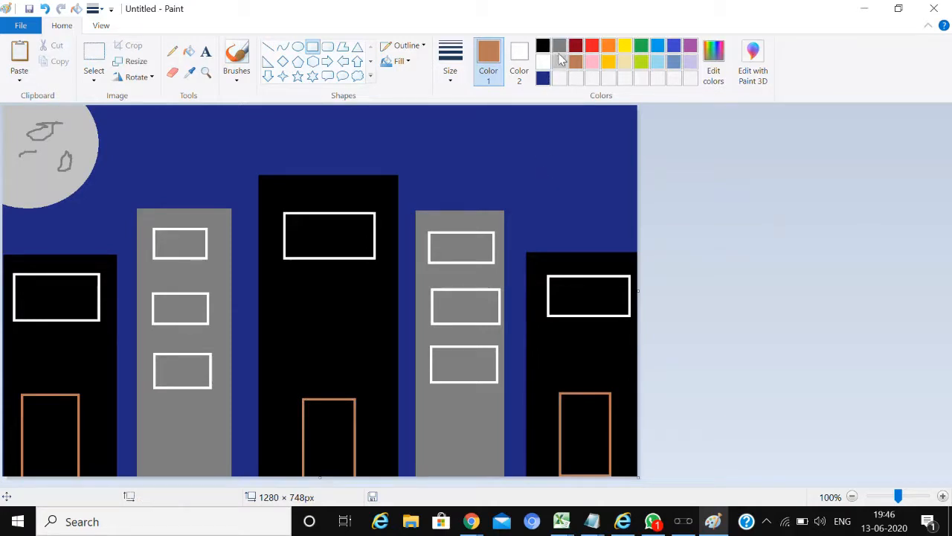
# - Define a custom dark gray with red, green and blue at 54 as the drawing color
pyautogui.click(713, 63)
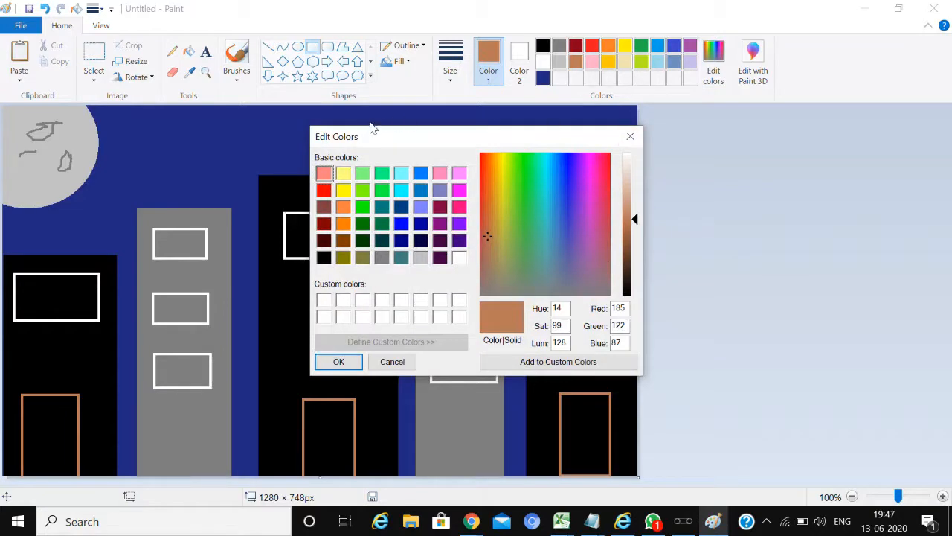
pyautogui.click(323, 257)
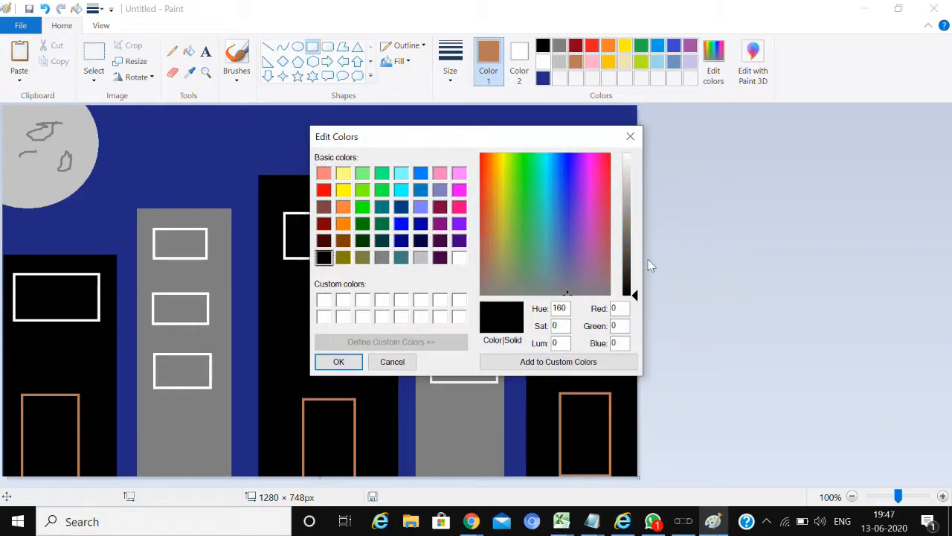
pyautogui.moveTo(637, 300); pyautogui.dragTo(634, 273)
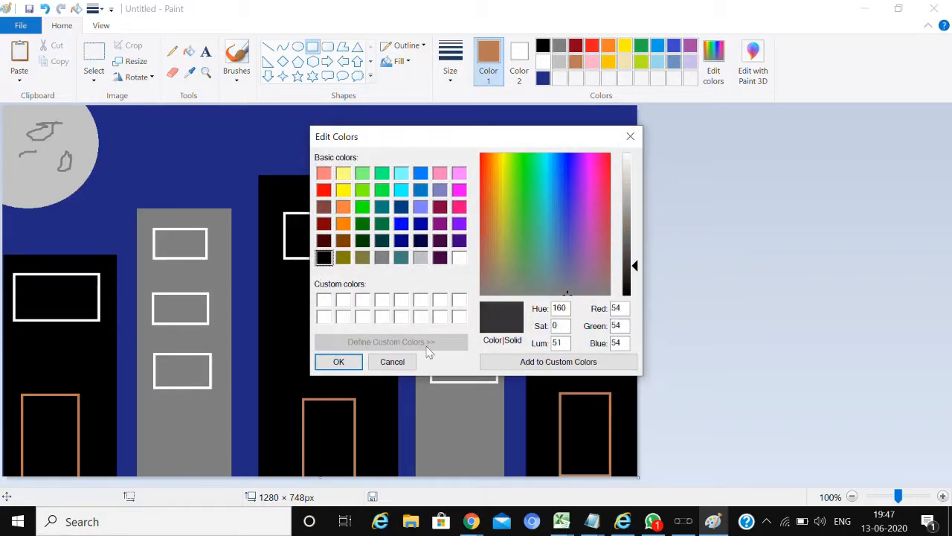
pyautogui.click(348, 361)
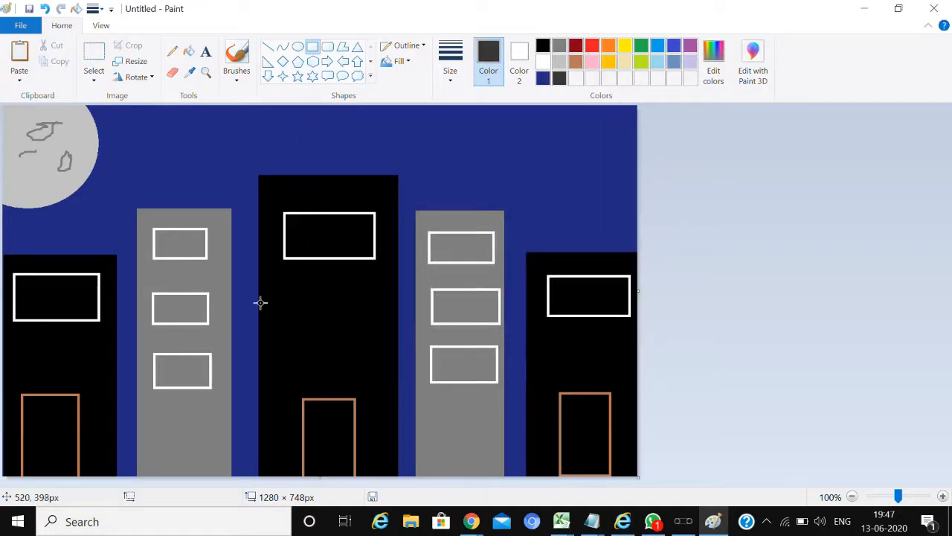
# - Draw a thin dark gray band about 287 × 2 px across the central building and a narrow roof ledge along its top
pyautogui.moveTo(260, 302); pyautogui.dragTo(402, 306)
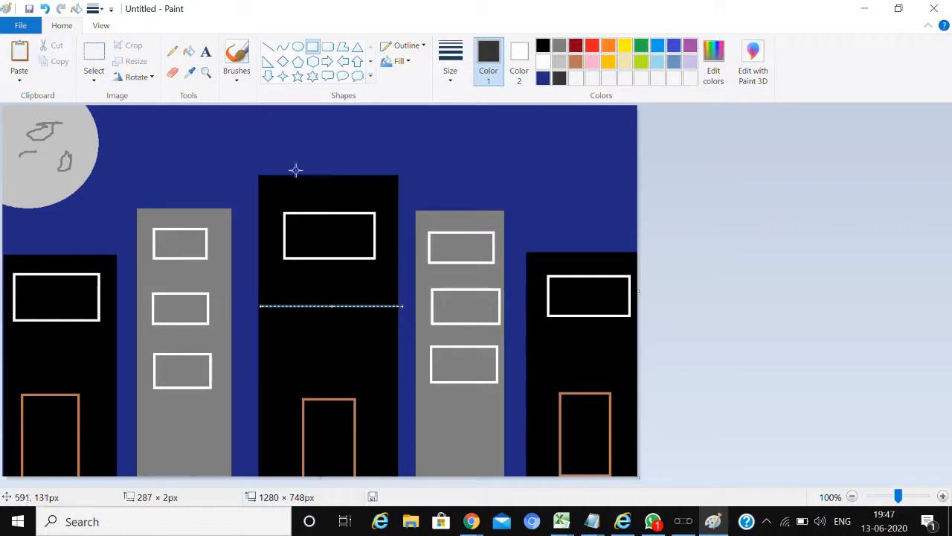
pyautogui.moveTo(252, 167); pyautogui.dragTo(405, 172)
pyautogui.click(448, 152)
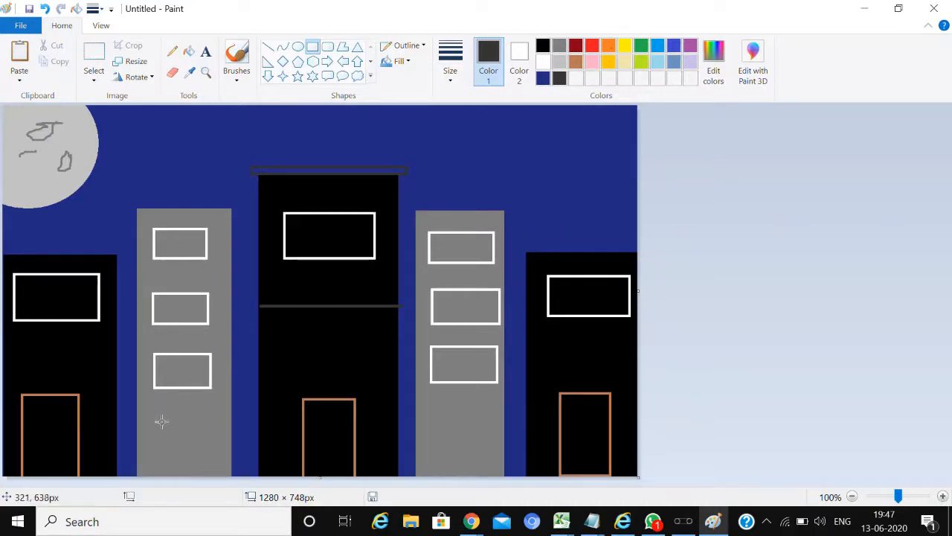
# - Draw dark gray-outlined doors at the base of the left and right gray buildings, about 90 × 111 px and 87 × 137 px
pyautogui.moveTo(162, 422); pyautogui.dragTo(206, 477)
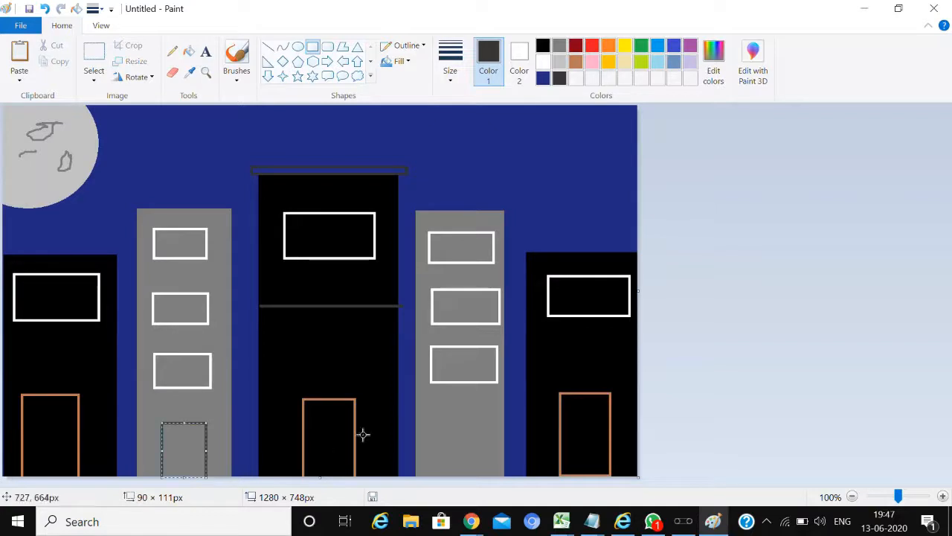
pyautogui.moveTo(437, 422); pyautogui.dragTo(479, 489)
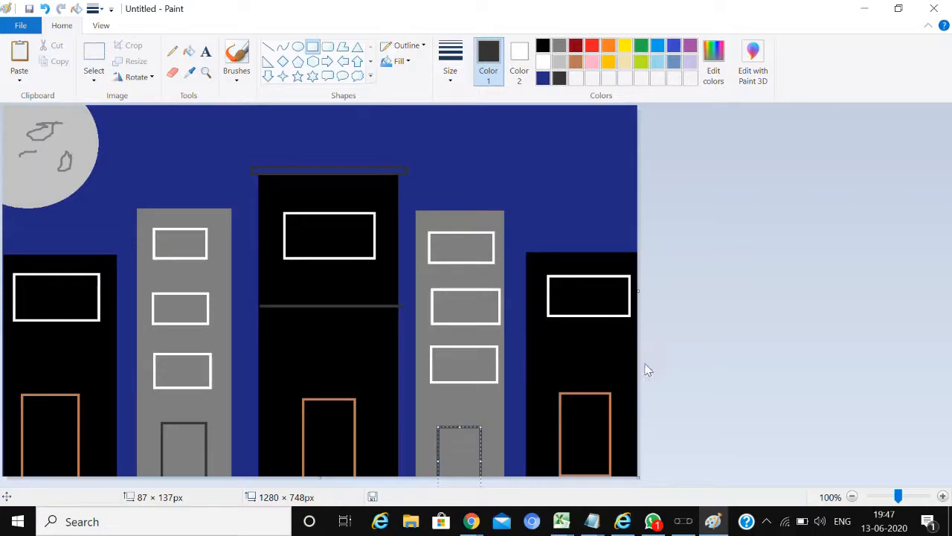
pyautogui.click(779, 296)
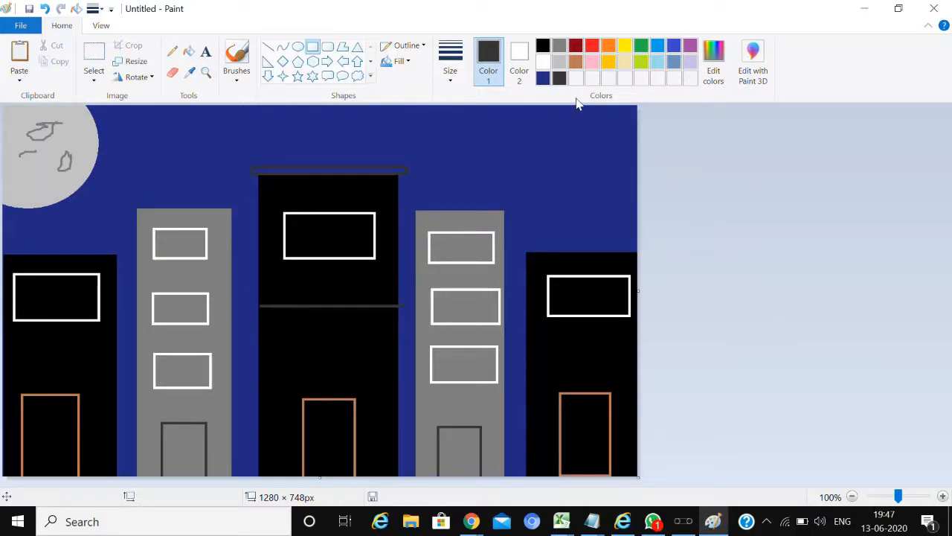
# - Fill the right gray building's three windows, the right and central black buildings' windows and the left gray building's top window with white
pyautogui.click(188, 54)
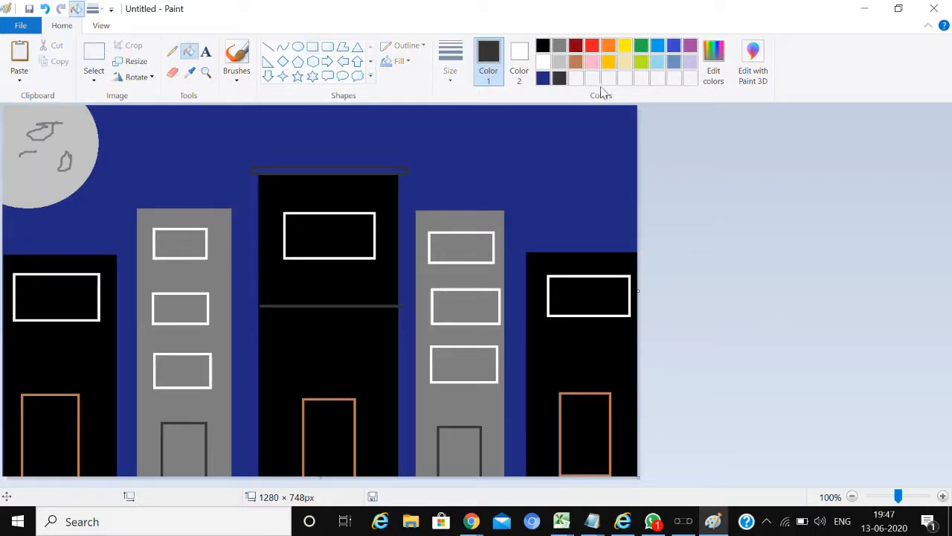
pyautogui.click(543, 49)
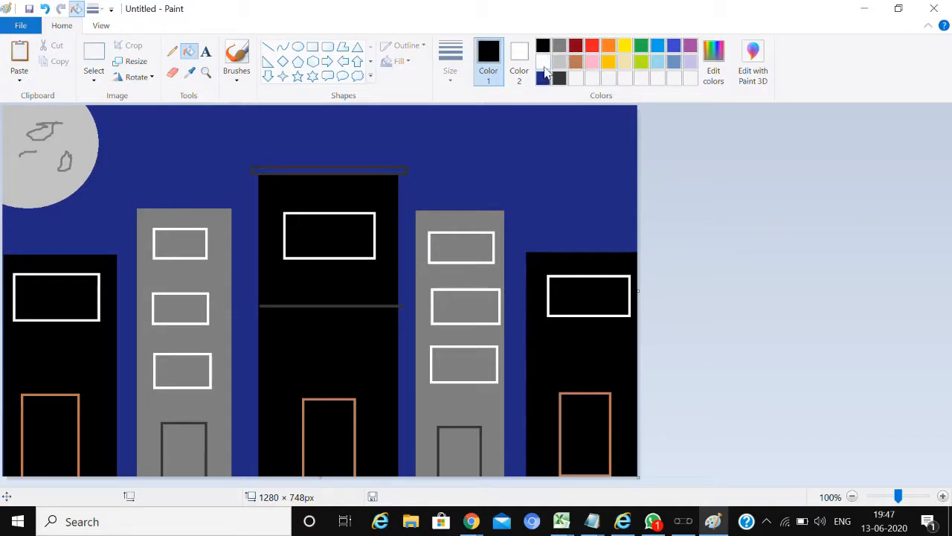
pyautogui.click(544, 63)
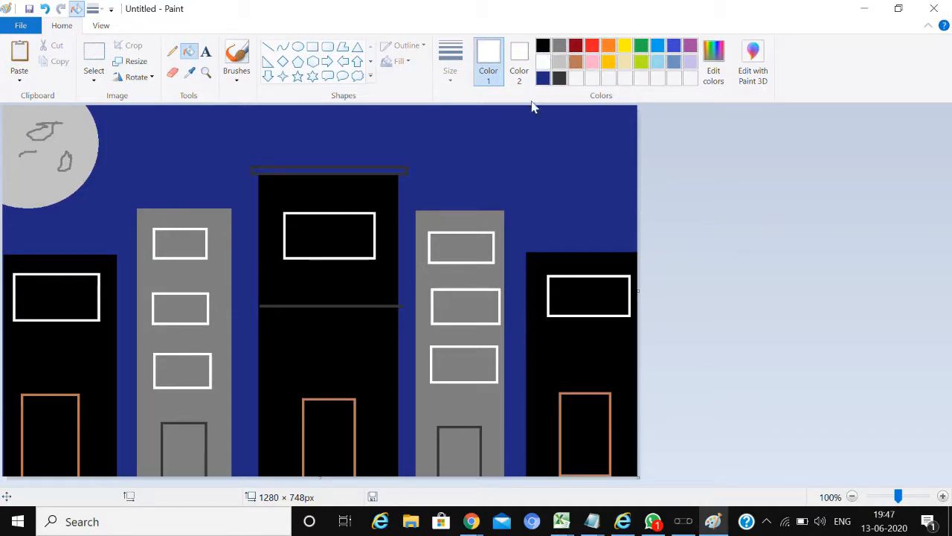
pyautogui.click(476, 248)
pyautogui.click(480, 298)
pyautogui.click(480, 363)
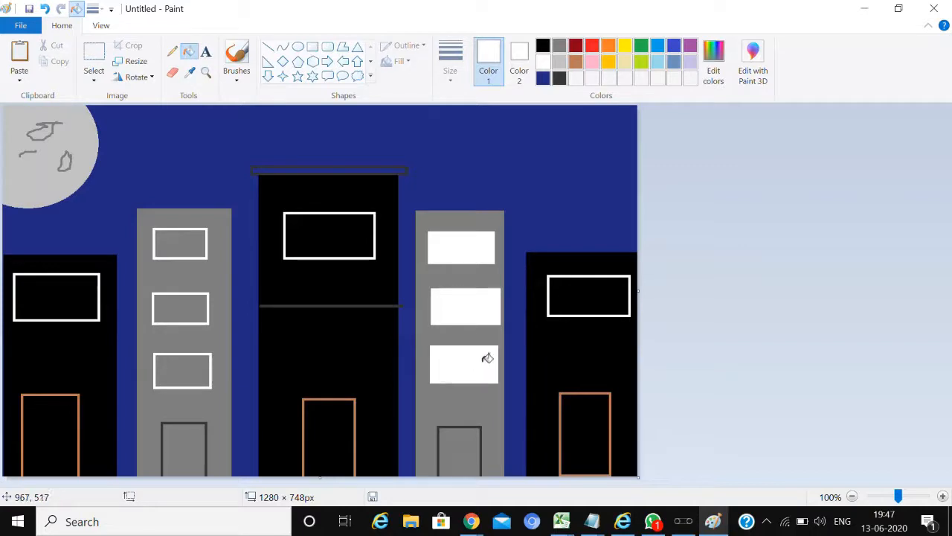
pyautogui.click(583, 301)
pyautogui.click(335, 234)
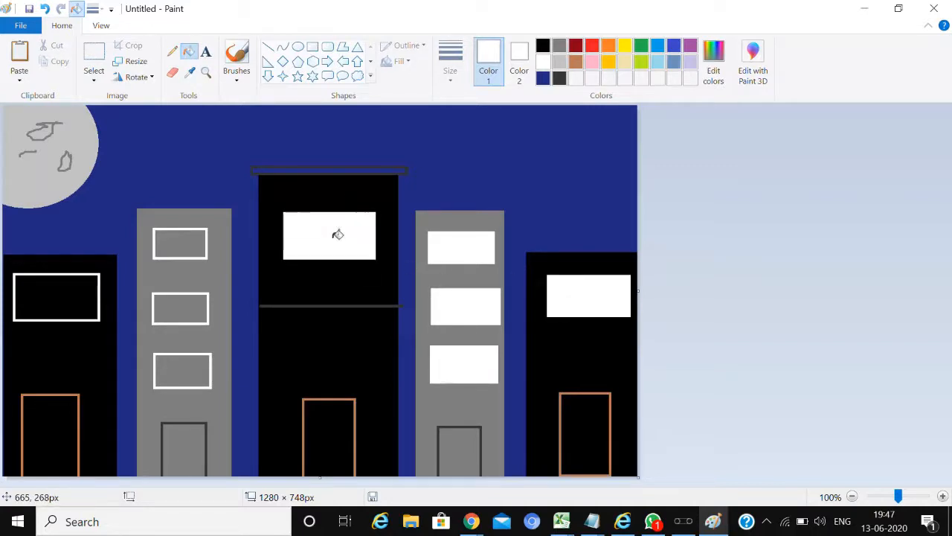
pyautogui.click(191, 243)
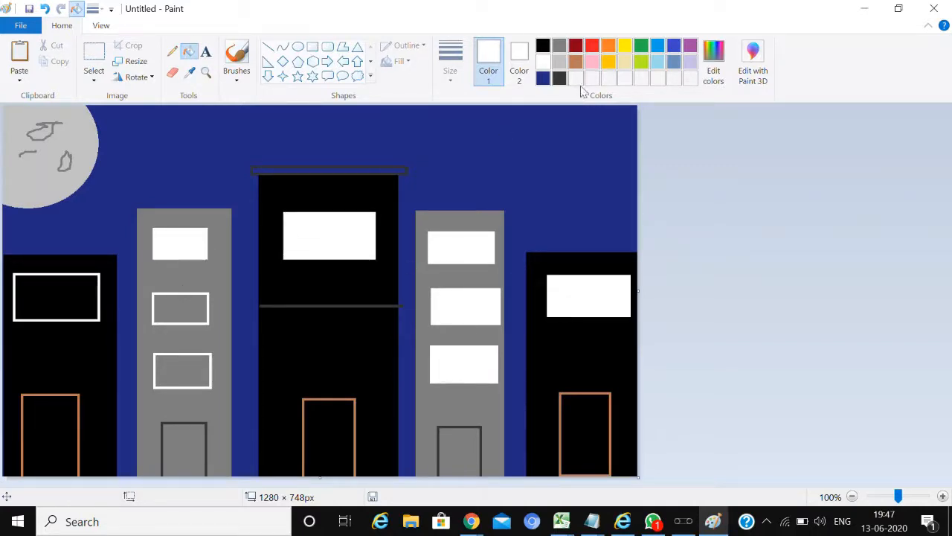
# - Fill the windows of the three black buildings with yellow
pyautogui.click(630, 42)
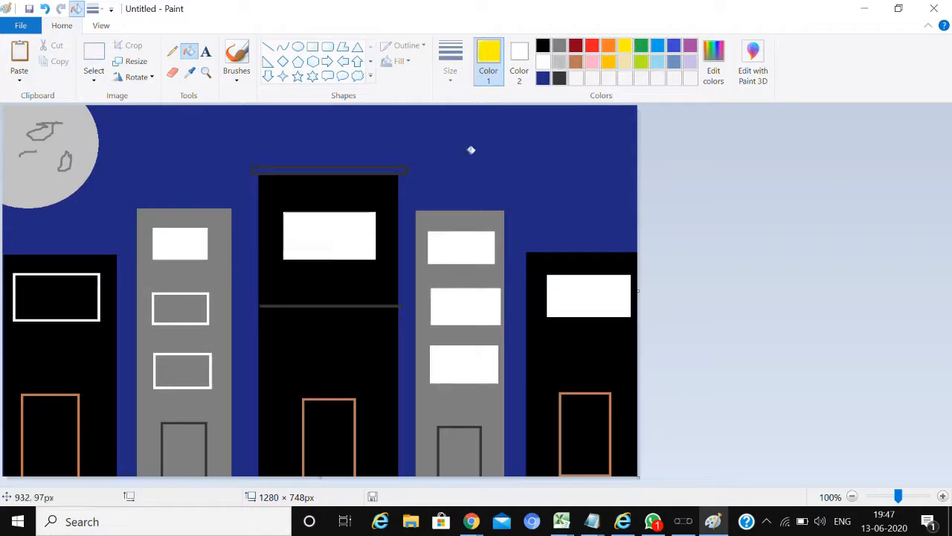
pyautogui.click(374, 221)
pyautogui.click(87, 293)
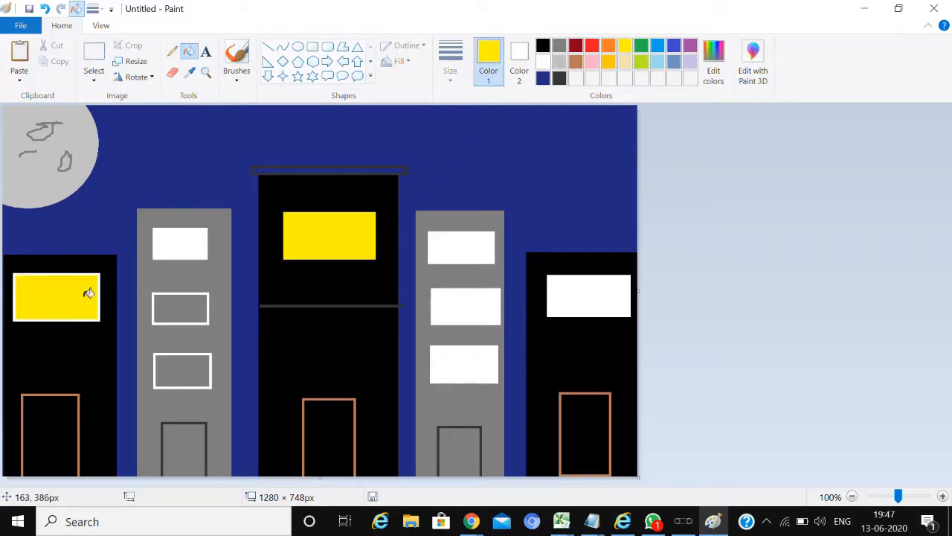
pyautogui.click(631, 301)
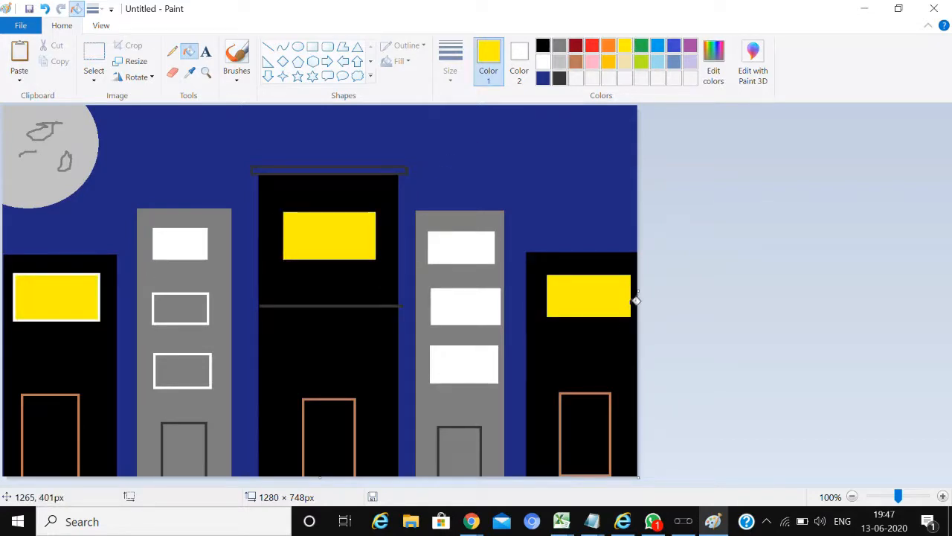
# - Fill all three windows of the right gray building and the top and bottom windows of the left gray building with bright blue
pyautogui.click(659, 49)
pyautogui.click(459, 253)
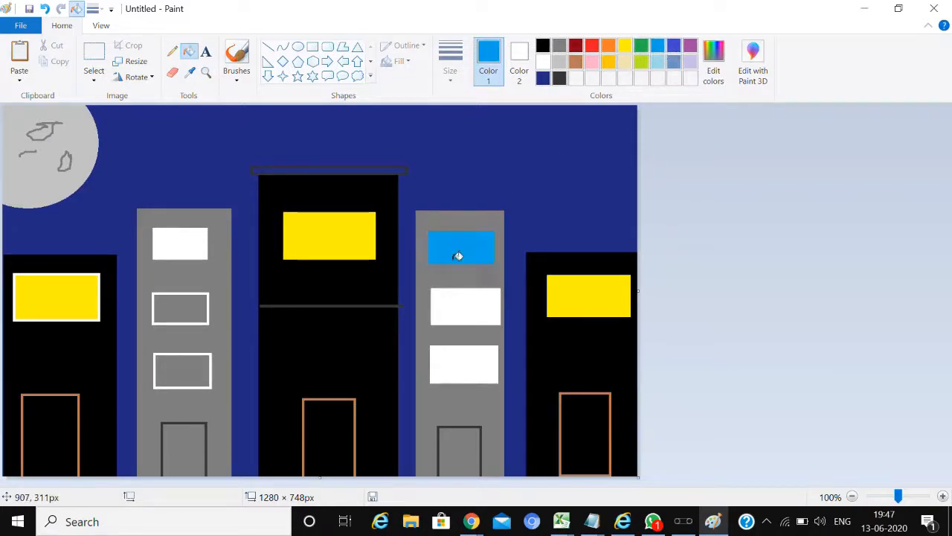
pyautogui.click(458, 296)
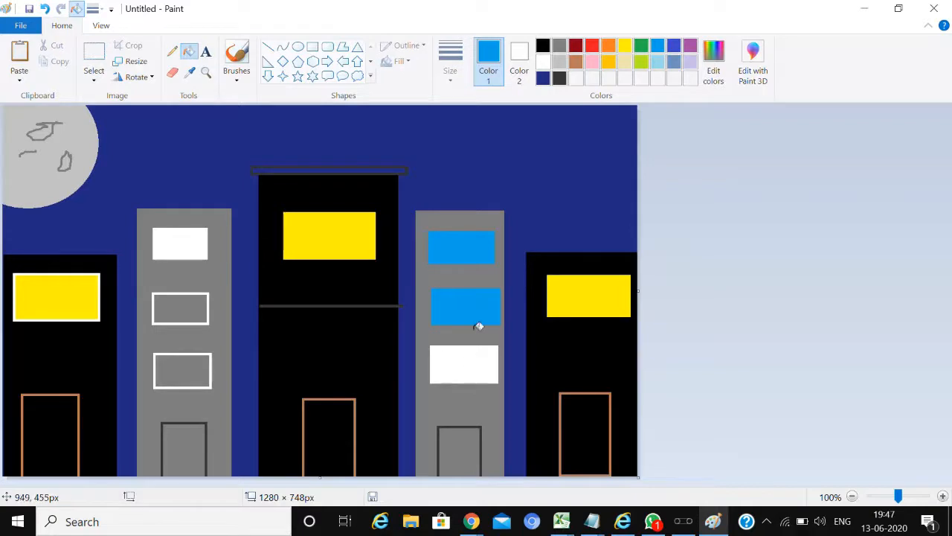
pyautogui.click(465, 372)
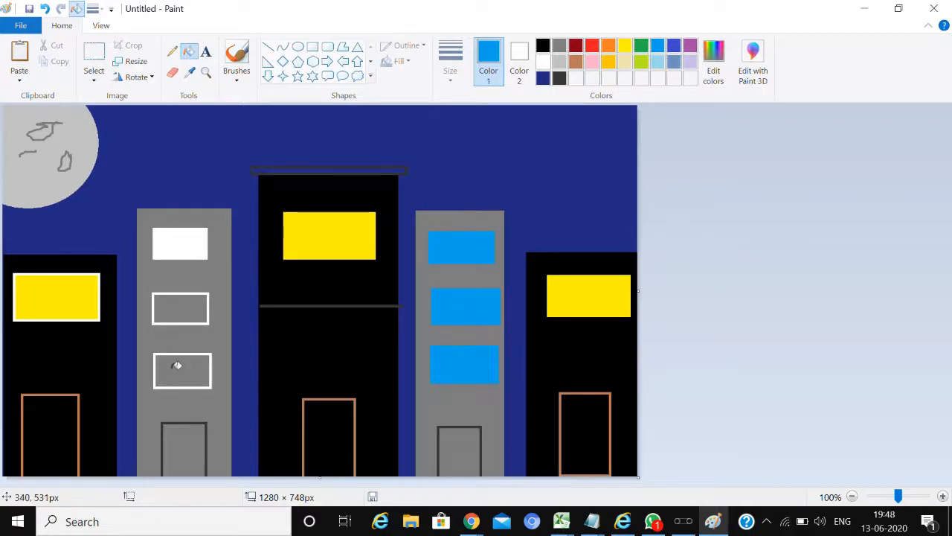
pyautogui.click(182, 245)
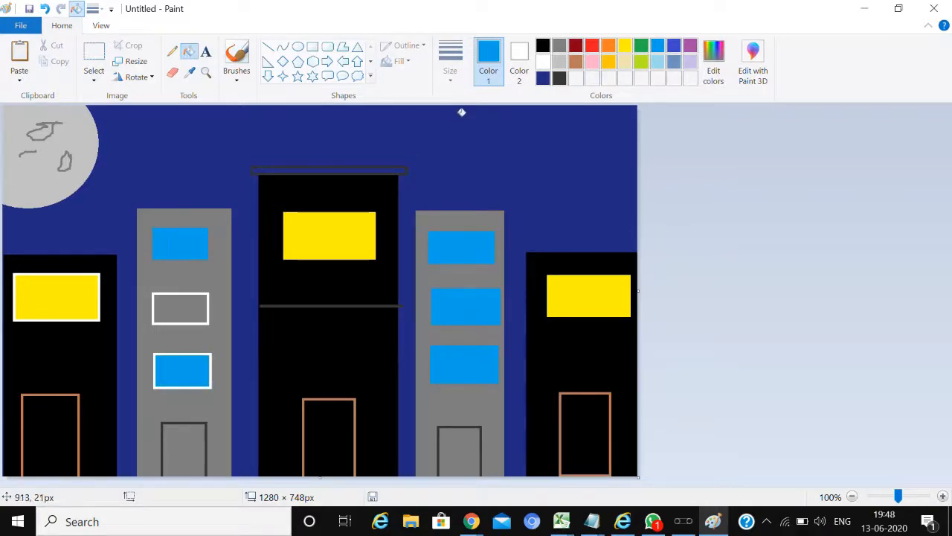
# - Fill the middle window of each gray building with white
pyautogui.click(545, 65)
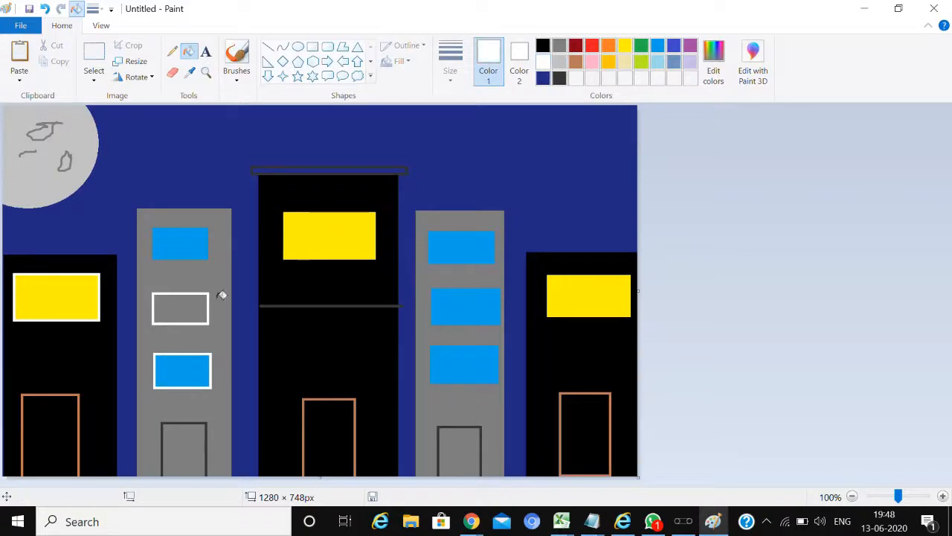
pyautogui.click(192, 312)
pyautogui.click(451, 298)
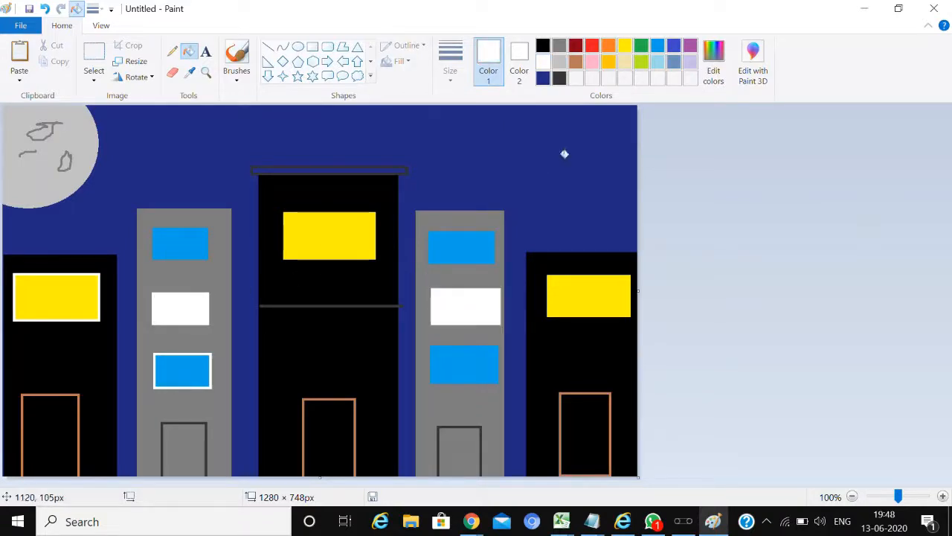
# - Fill the doors of the three black buildings with brown
pyautogui.click(578, 64)
pyautogui.click(56, 435)
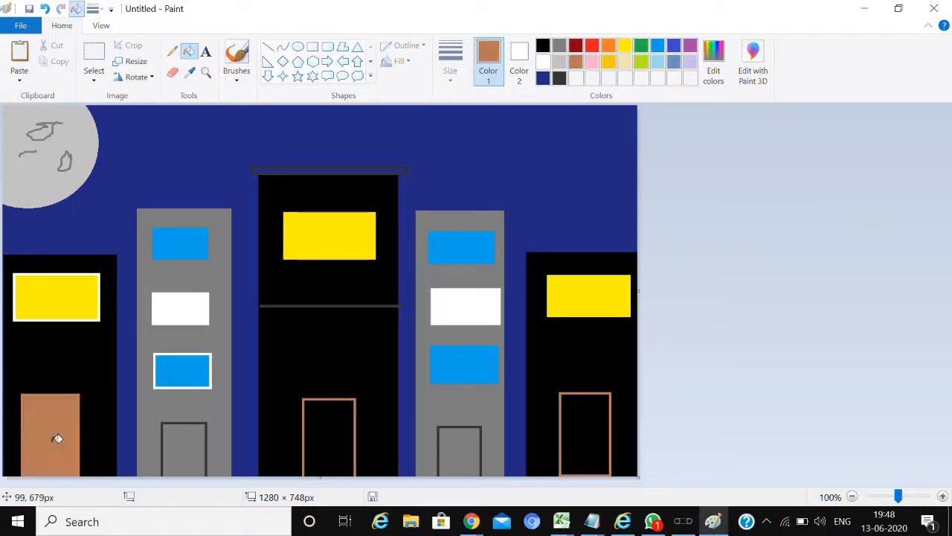
pyautogui.click(341, 443)
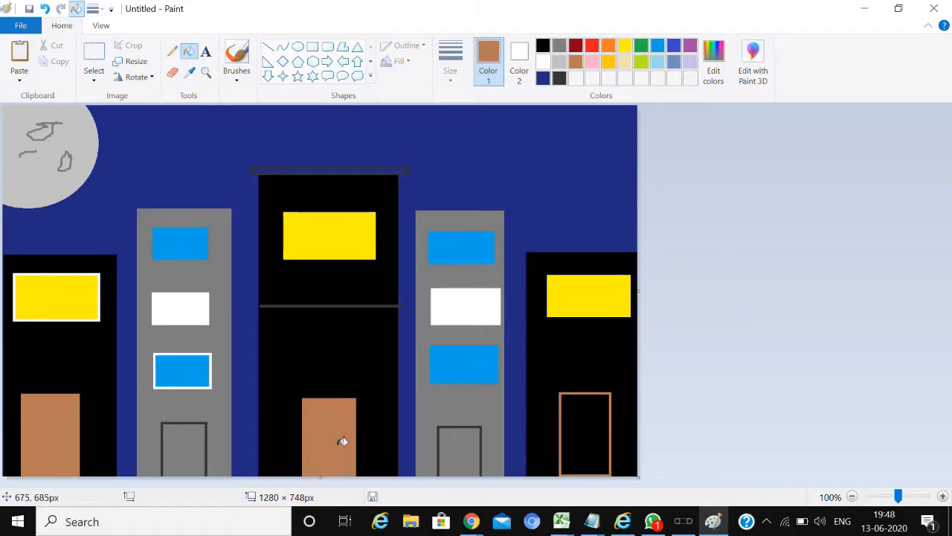
pyautogui.click(609, 442)
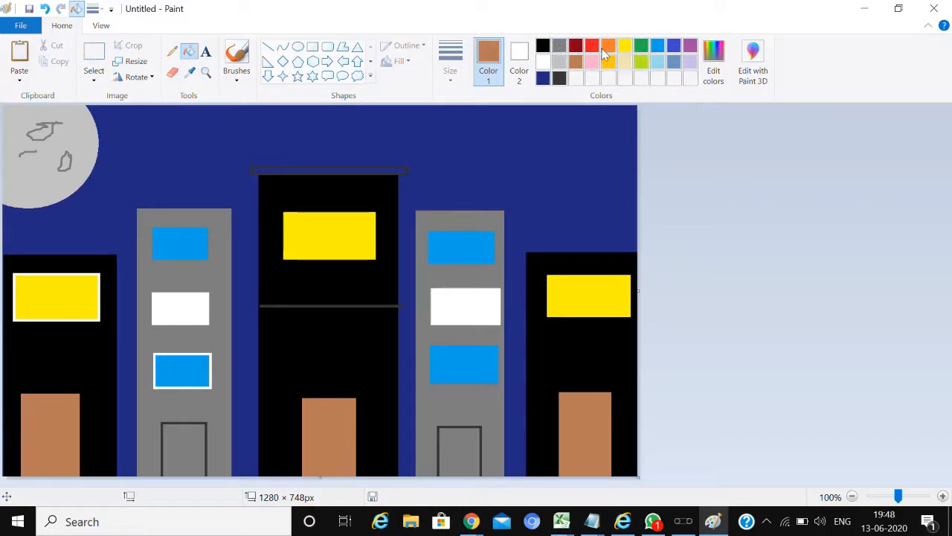
# - Fill the doors of the two gray buildings with light blue
pyautogui.click(658, 64)
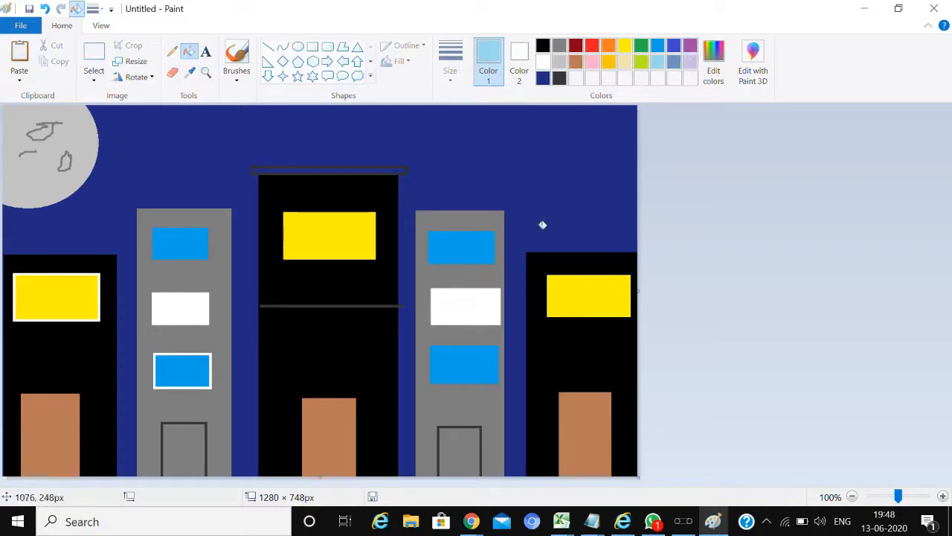
pyautogui.click(459, 450)
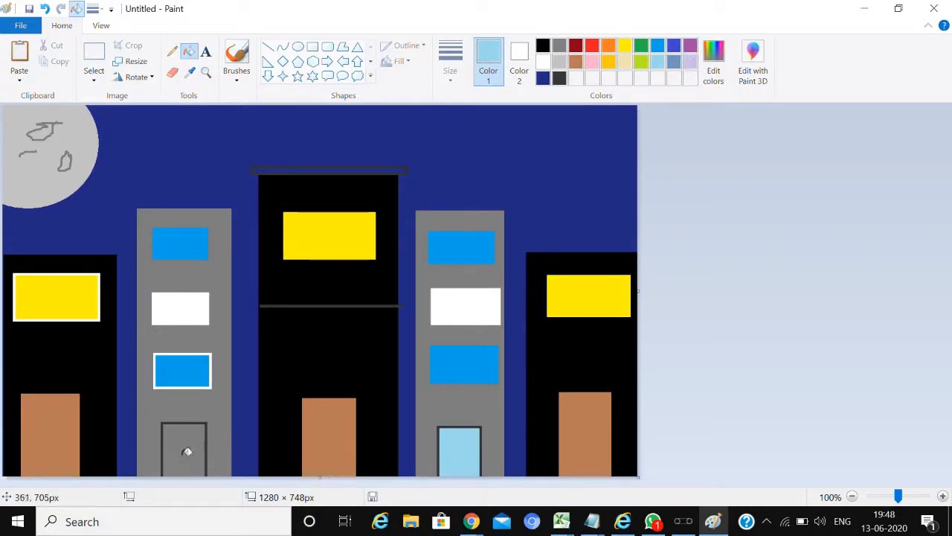
pyautogui.click(186, 450)
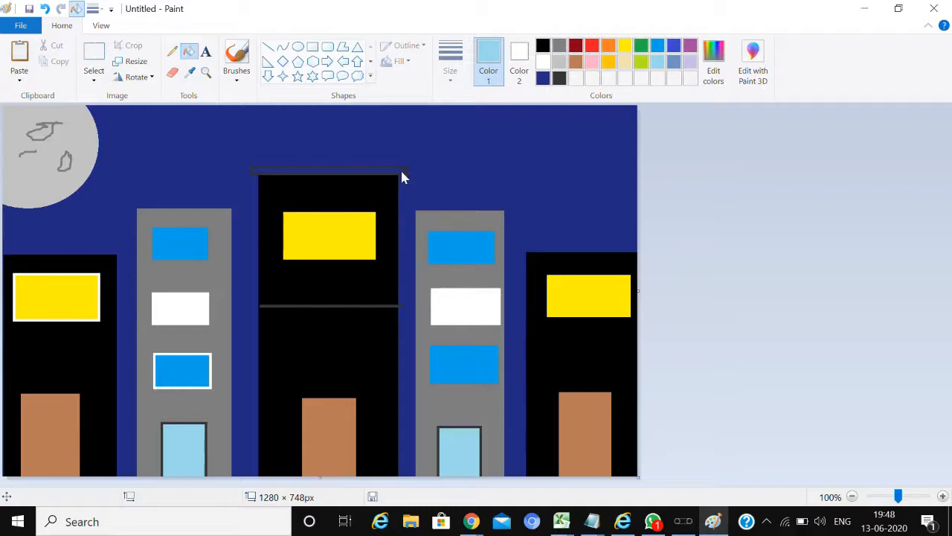
# - Recolor the central building's roof ledge, both its outline and its inside, medium gray
pyautogui.click(561, 47)
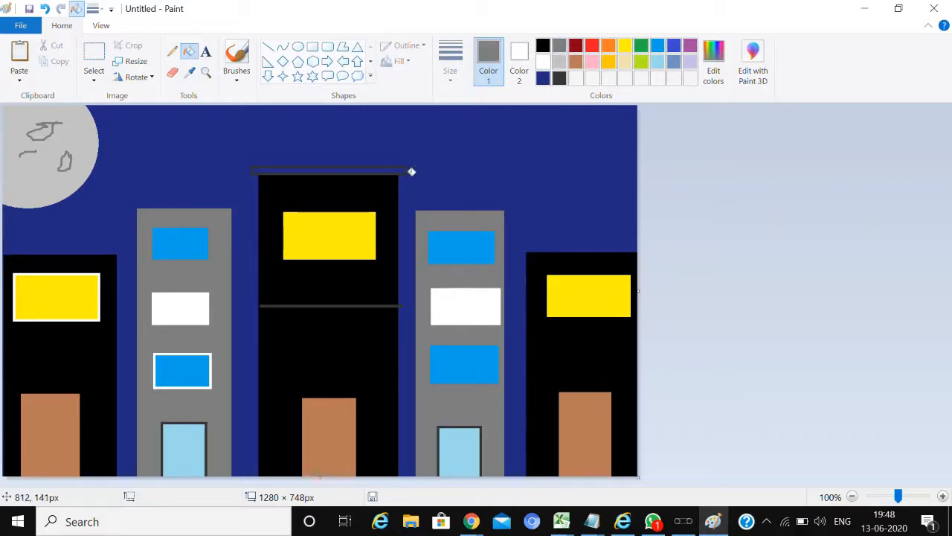
pyautogui.click(412, 170)
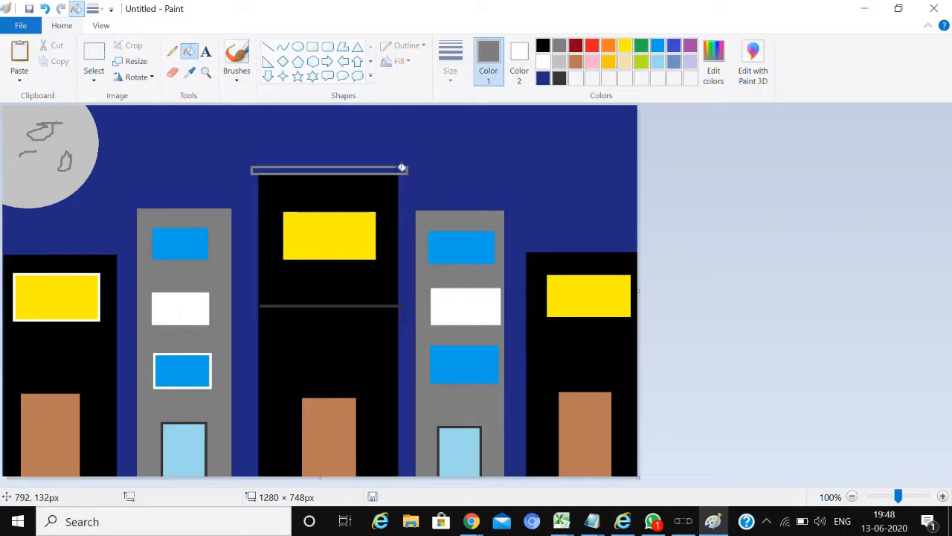
pyautogui.click(401, 169)
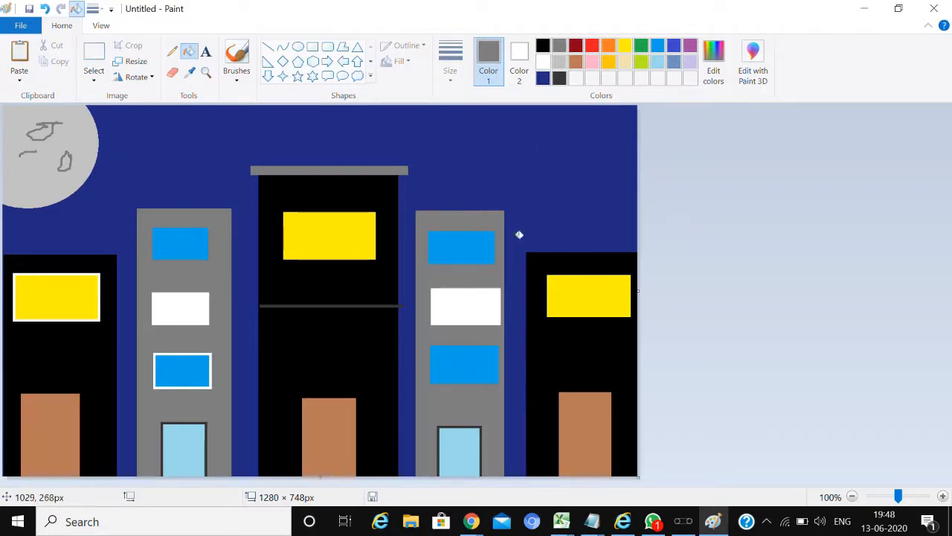
# - Spray indigo texture over the dark blue sky, around the moon and down beside the central building, using a 24 px airbrush
pyautogui.click(232, 82)
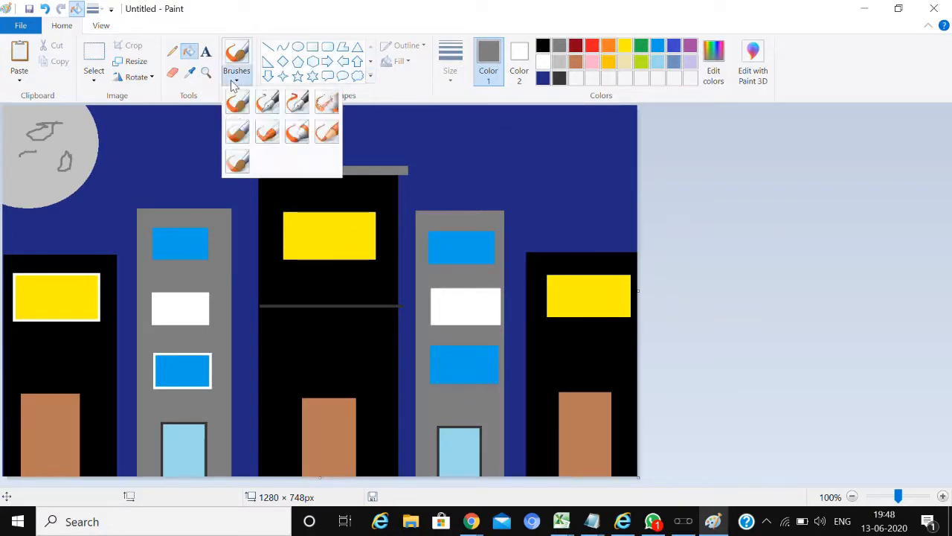
pyautogui.click(328, 99)
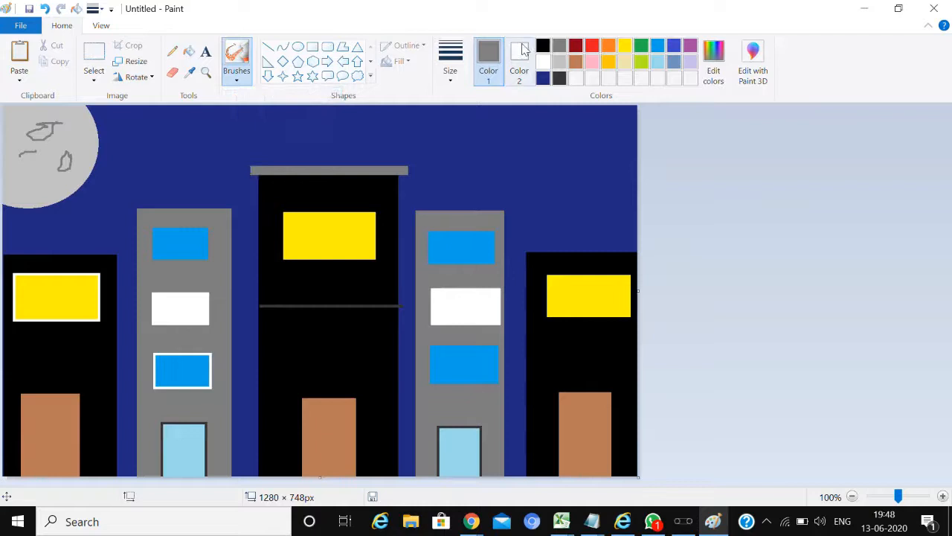
pyautogui.click(462, 85)
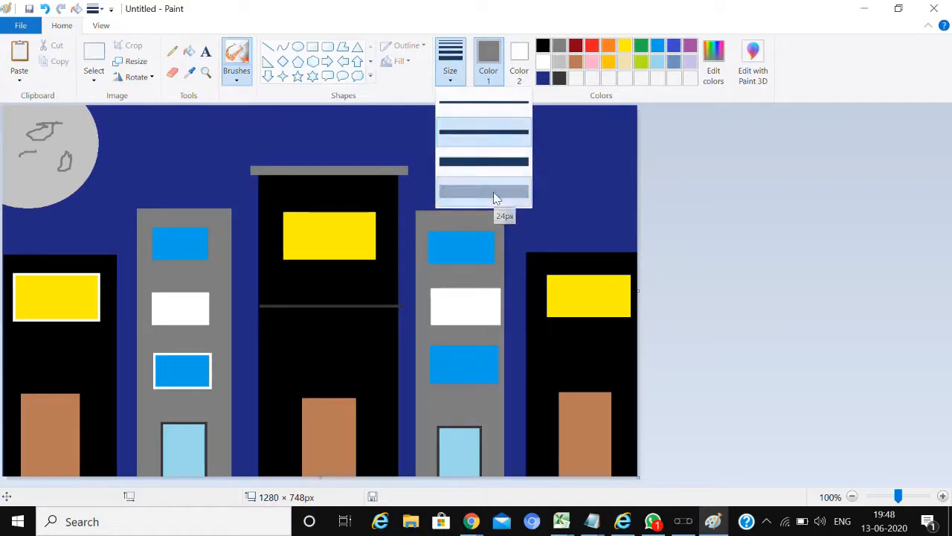
pyautogui.click(493, 192)
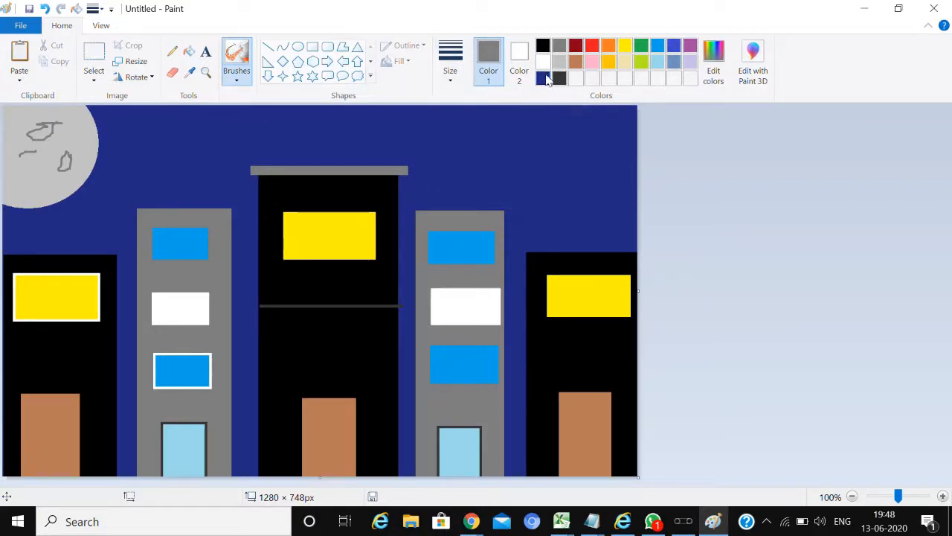
pyautogui.click(543, 78)
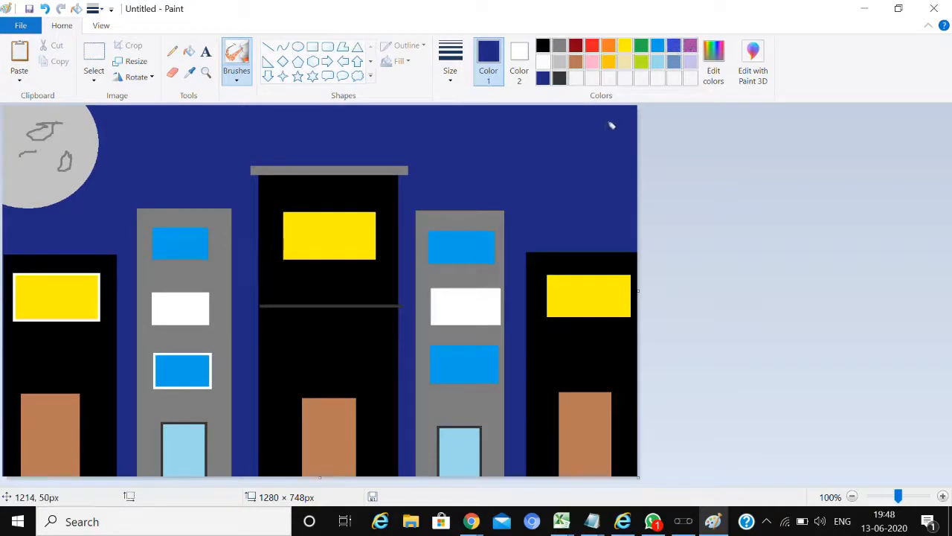
pyautogui.click(674, 45)
pyautogui.moveTo(601, 106)
pyautogui.mouseDown()
pyautogui.moveTo(645, 115)
pyautogui.moveTo(642, 123)
pyautogui.moveTo(590, 94)
pyautogui.moveTo(601, 111)
pyautogui.moveTo(708, 170)
pyautogui.moveTo(533, 103)
pyautogui.moveTo(585, 124)
pyautogui.moveTo(629, 126)
pyautogui.moveTo(499, 96)
pyautogui.mouseUp()
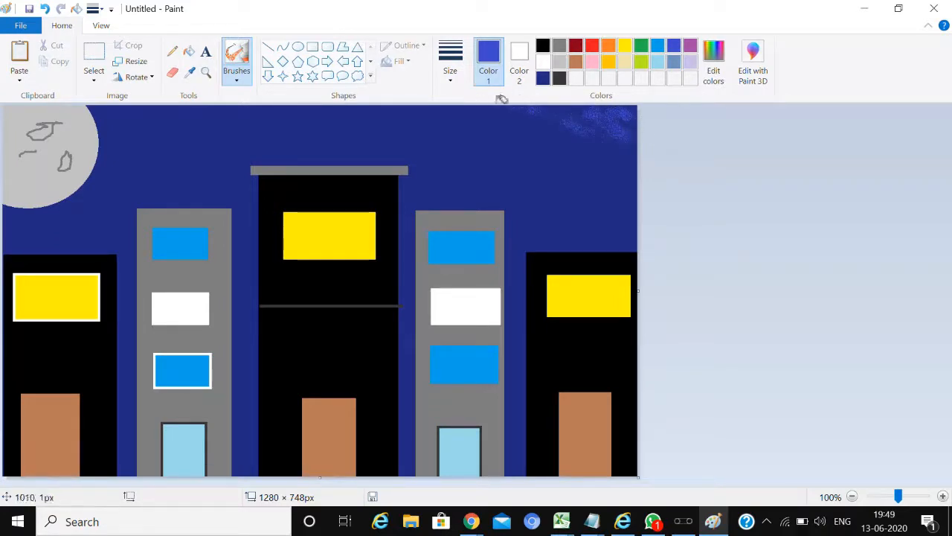
pyautogui.moveTo(576, 144)
pyautogui.mouseDown()
pyautogui.moveTo(639, 151)
pyautogui.moveTo(538, 143)
pyautogui.moveTo(480, 124)
pyautogui.mouseUp()
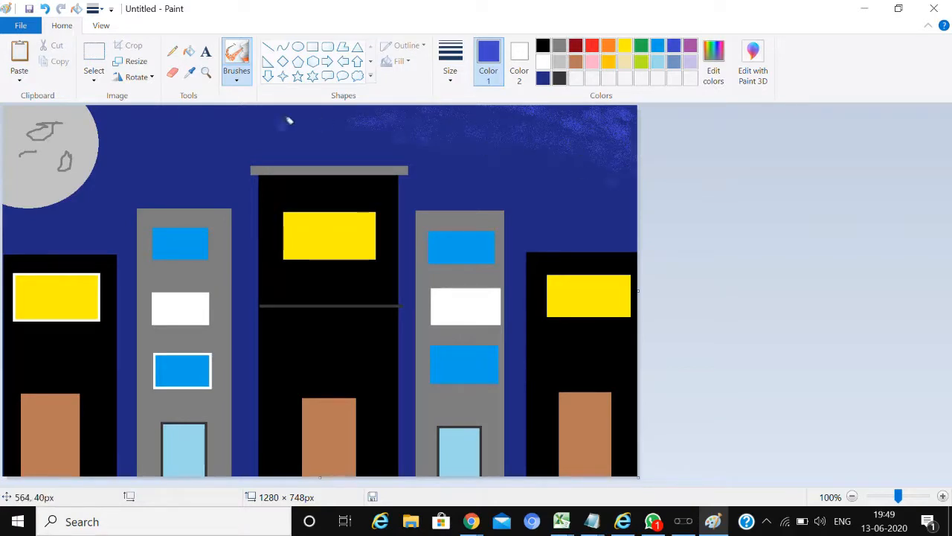
pyautogui.moveTo(258, 136); pyautogui.dragTo(153, 166)
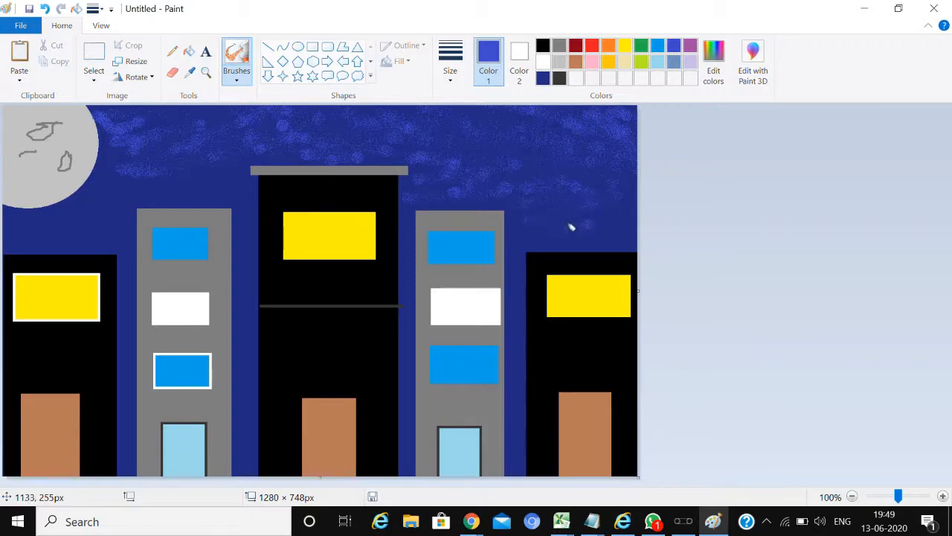
pyautogui.moveTo(571, 227)
pyautogui.mouseDown()
pyautogui.moveTo(601, 238)
pyautogui.moveTo(532, 240)
pyautogui.moveTo(604, 229)
pyautogui.mouseUp()
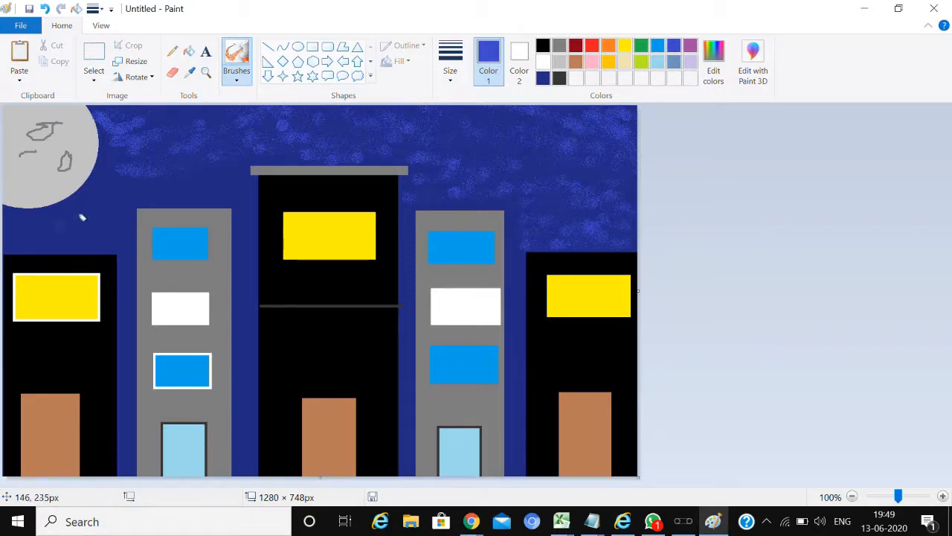
pyautogui.moveTo(82, 217); pyautogui.dragTo(135, 162)
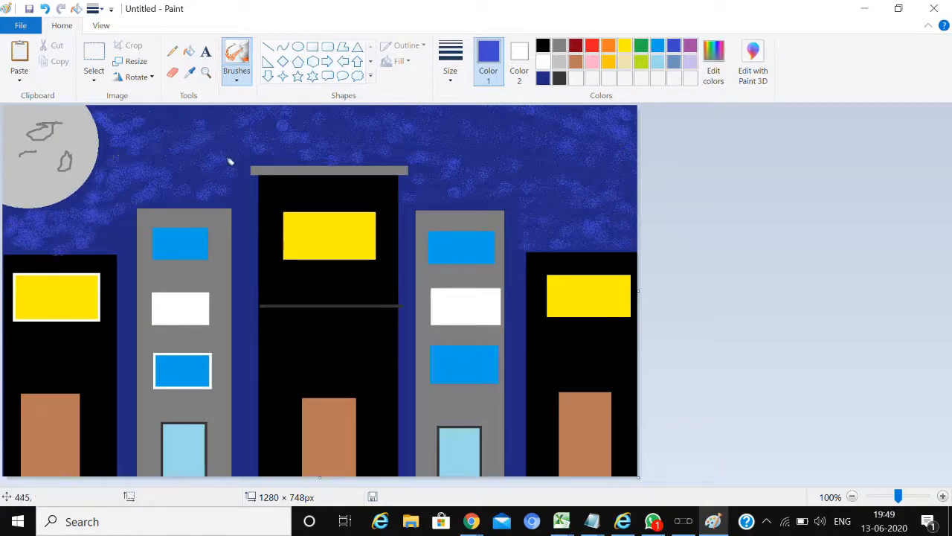
pyautogui.moveTo(244, 186); pyautogui.dragTo(255, 267)
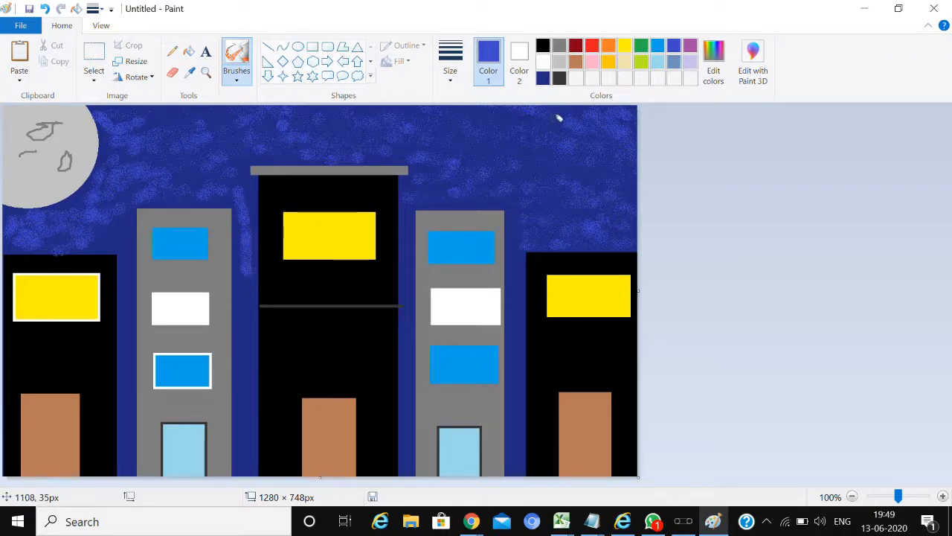
# - Undo the last indigo spray beside the central building and spray a short indigo streak just below the left end of its roof ledge
pyautogui.hotkey('ctrl', 'z')
pyautogui.hotkey('ctrl', 'z')
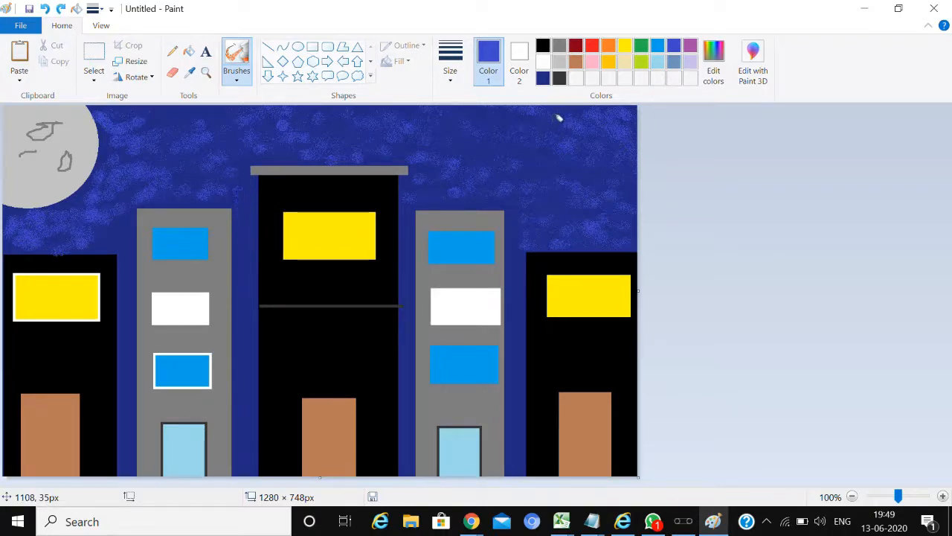
pyautogui.moveTo(222, 179); pyautogui.dragTo(260, 186)
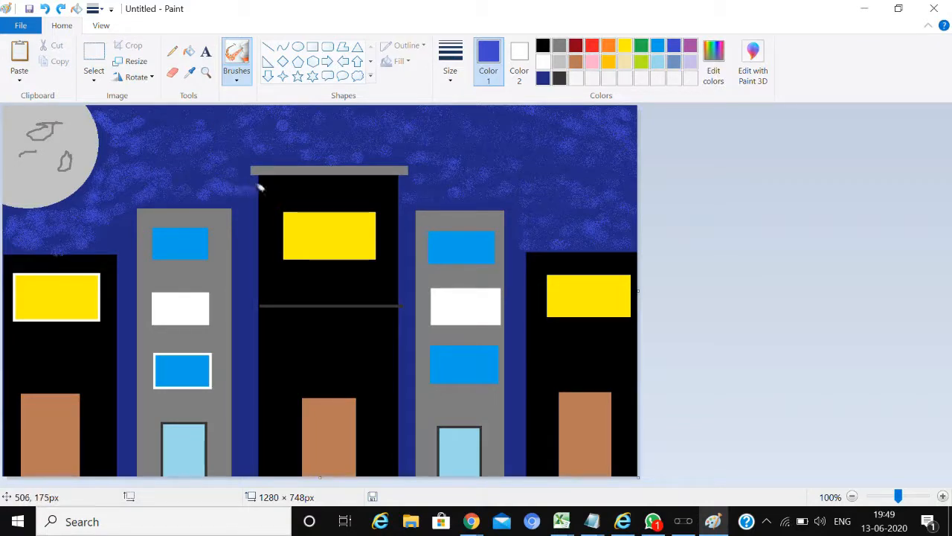
# - Spray a fluffy light gray cloud in the sky above the rightmost black building
pyautogui.click(560, 46)
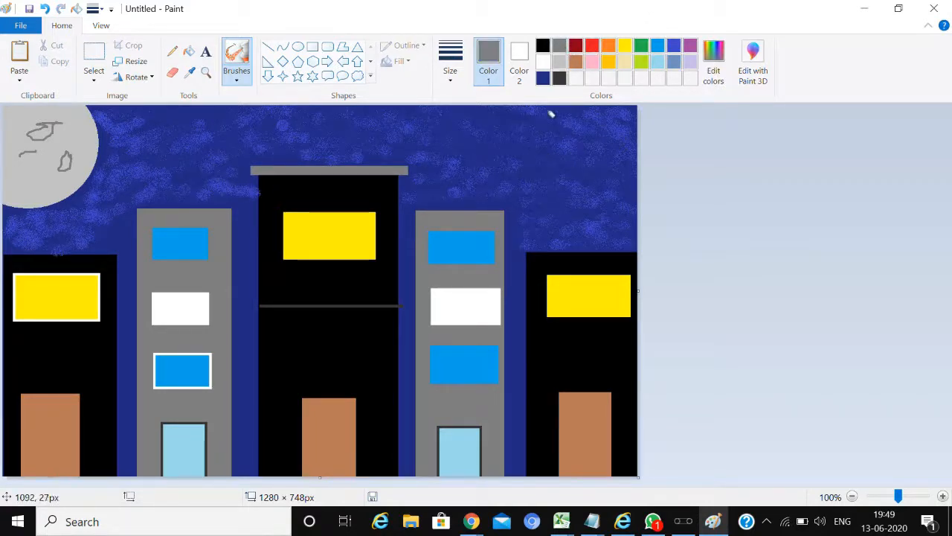
pyautogui.click(560, 64)
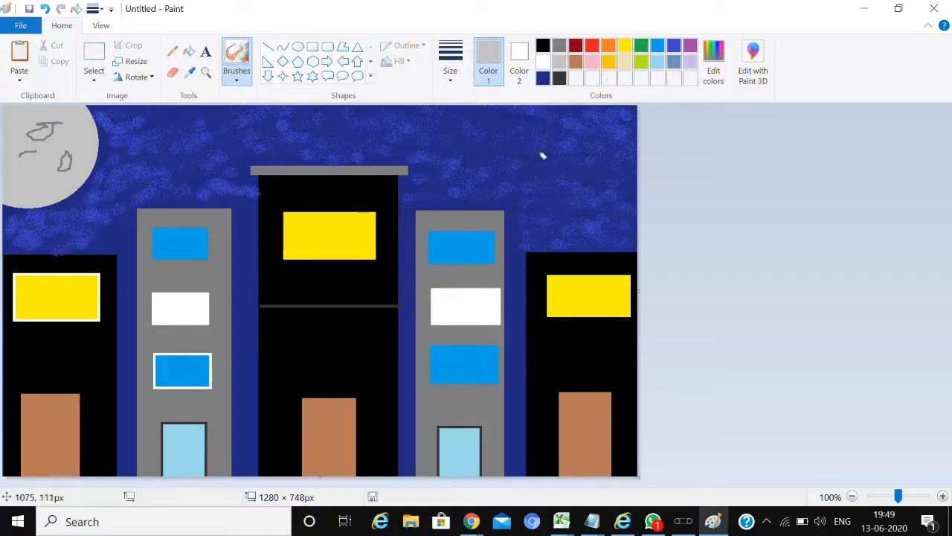
pyautogui.moveTo(534, 165)
pyautogui.mouseDown()
pyautogui.moveTo(511, 149)
pyautogui.moveTo(566, 120)
pyautogui.mouseUp()
pyautogui.moveTo(605, 139)
pyautogui.mouseDown()
pyautogui.moveTo(630, 152)
pyautogui.moveTo(627, 164)
pyautogui.moveTo(576, 174)
pyautogui.moveTo(548, 165)
pyautogui.moveTo(583, 155)
pyautogui.moveTo(574, 151)
pyautogui.moveTo(589, 139)
pyautogui.moveTo(549, 154)
pyautogui.moveTo(574, 138)
pyautogui.moveTo(557, 134)
pyautogui.moveTo(572, 130)
pyautogui.moveTo(585, 134)
pyautogui.moveTo(541, 145)
pyautogui.moveTo(588, 141)
pyautogui.moveTo(598, 142)
pyautogui.moveTo(565, 153)
pyautogui.moveTo(618, 154)
pyautogui.moveTo(588, 165)
pyautogui.moveTo(509, 154)
pyautogui.moveTo(544, 145)
pyautogui.moveTo(519, 145)
pyautogui.moveTo(510, 156)
pyautogui.moveTo(527, 169)
pyautogui.moveTo(549, 164)
pyautogui.moveTo(521, 159)
pyautogui.moveTo(568, 136)
pyautogui.moveTo(551, 146)
pyautogui.moveTo(548, 134)
pyautogui.moveTo(538, 149)
pyautogui.moveTo(538, 130)
pyautogui.moveTo(552, 130)
pyautogui.moveTo(535, 152)
pyautogui.moveTo(518, 149)
pyautogui.moveTo(600, 179)
pyautogui.moveTo(620, 157)
pyautogui.moveTo(596, 157)
pyautogui.moveTo(613, 160)
pyautogui.moveTo(609, 174)
pyautogui.moveTo(579, 119)
pyautogui.moveTo(558, 125)
pyautogui.moveTo(601, 152)
pyautogui.mouseUp()
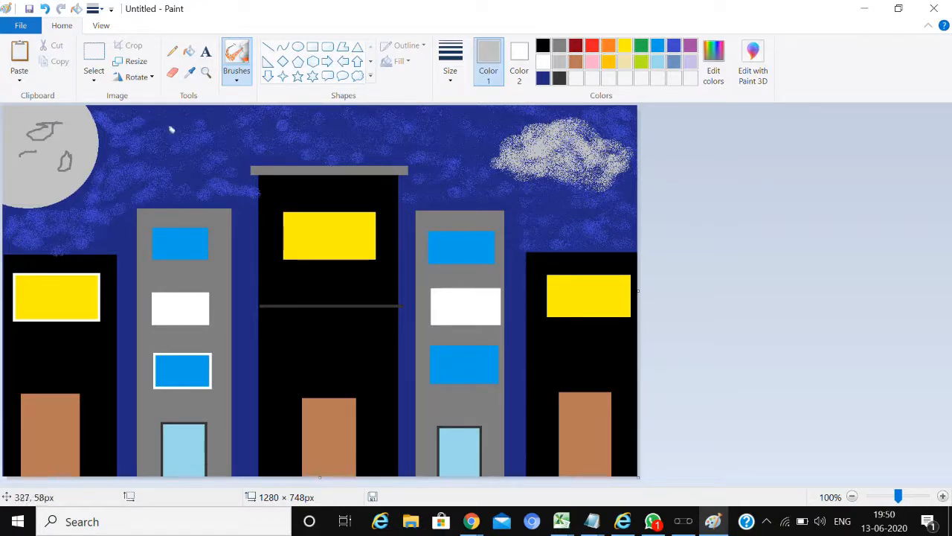
pyautogui.moveTo(212, 172)
pyautogui.mouseDown()
pyautogui.moveTo(189, 145)
pyautogui.moveTo(205, 142)
pyautogui.moveTo(196, 121)
pyautogui.moveTo(248, 103)
pyautogui.moveTo(297, 119)
pyautogui.moveTo(253, 153)
pyautogui.mouseUp()
pyautogui.hotkey('ctrl', 'z')
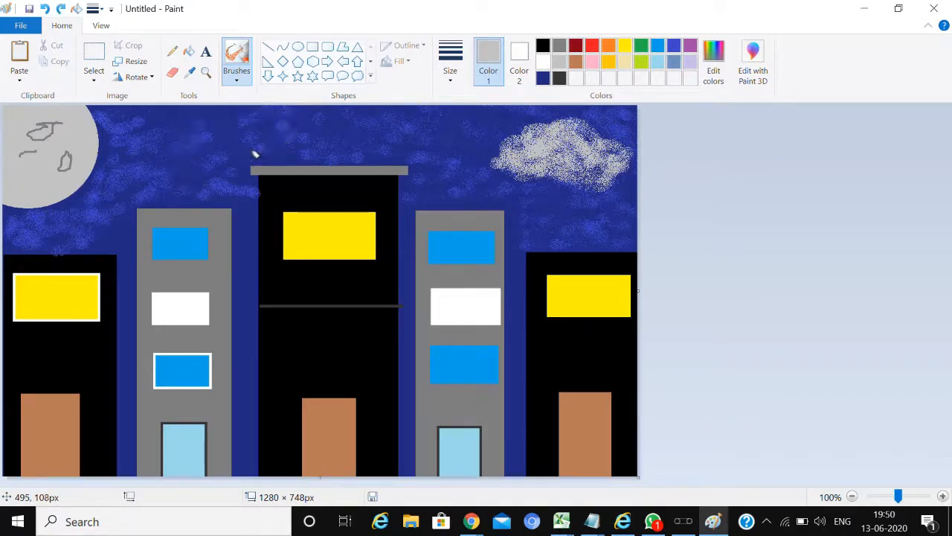
pyautogui.moveTo(131, 147)
pyautogui.mouseDown()
pyautogui.moveTo(132, 125)
pyautogui.moveTo(160, 110)
pyautogui.moveTo(201, 110)
pyautogui.moveTo(199, 132)
pyautogui.moveTo(233, 118)
pyautogui.moveTo(229, 151)
pyautogui.moveTo(176, 179)
pyautogui.moveTo(148, 177)
pyautogui.moveTo(125, 149)
pyautogui.moveTo(164, 109)
pyautogui.moveTo(127, 146)
pyautogui.moveTo(128, 164)
pyautogui.moveTo(148, 128)
pyautogui.moveTo(158, 148)
pyautogui.moveTo(183, 104)
pyautogui.moveTo(198, 112)
pyautogui.moveTo(155, 120)
pyautogui.moveTo(198, 102)
pyautogui.moveTo(152, 111)
pyautogui.moveTo(131, 133)
pyautogui.moveTo(147, 143)
pyautogui.moveTo(119, 160)
pyautogui.moveTo(140, 173)
pyautogui.moveTo(158, 139)
pyautogui.moveTo(139, 160)
pyautogui.moveTo(140, 136)
pyautogui.moveTo(192, 115)
pyautogui.moveTo(141, 138)
pyautogui.moveTo(170, 137)
pyautogui.moveTo(192, 157)
pyautogui.moveTo(224, 130)
pyautogui.moveTo(170, 159)
pyautogui.moveTo(169, 126)
pyautogui.moveTo(140, 172)
pyautogui.mouseUp()
pyautogui.moveTo(162, 138)
pyautogui.mouseDown()
pyautogui.moveTo(178, 171)
pyautogui.moveTo(210, 147)
pyautogui.moveTo(187, 183)
pyautogui.moveTo(241, 137)
pyautogui.moveTo(182, 169)
pyautogui.moveTo(232, 126)
pyautogui.mouseUp()
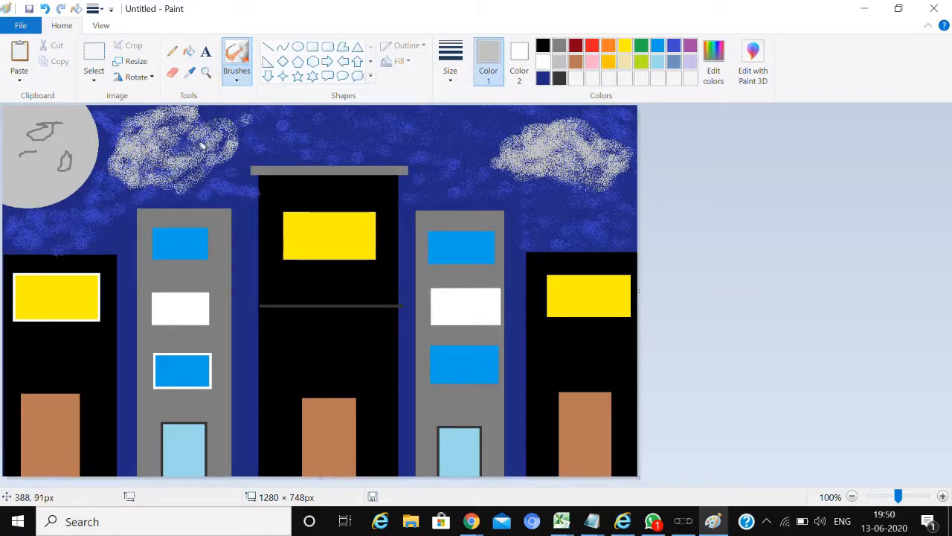
pyautogui.hotkey('ctrl', 'z')
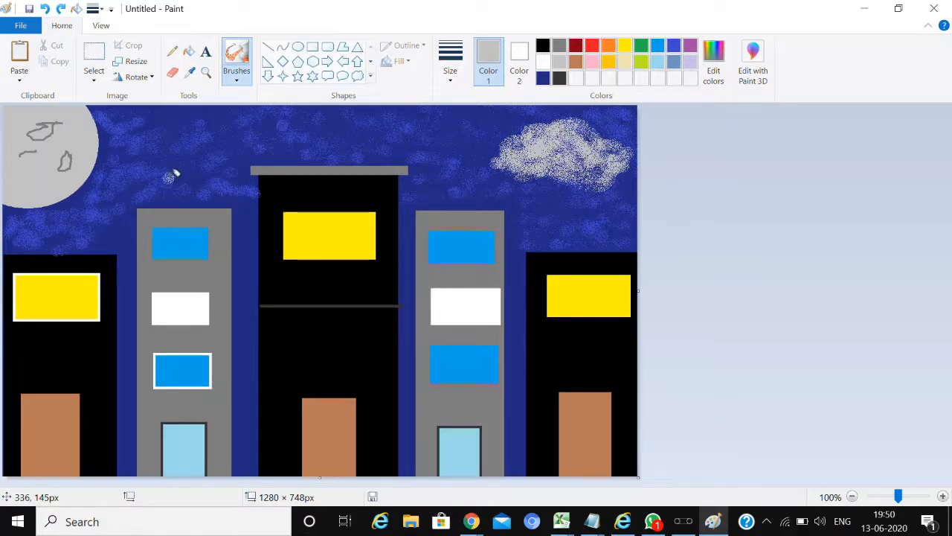
pyautogui.moveTo(176, 173)
pyautogui.mouseDown()
pyautogui.moveTo(168, 157)
pyautogui.moveTo(186, 127)
pyautogui.moveTo(227, 143)
pyautogui.moveTo(232, 162)
pyautogui.moveTo(219, 173)
pyautogui.mouseUp()
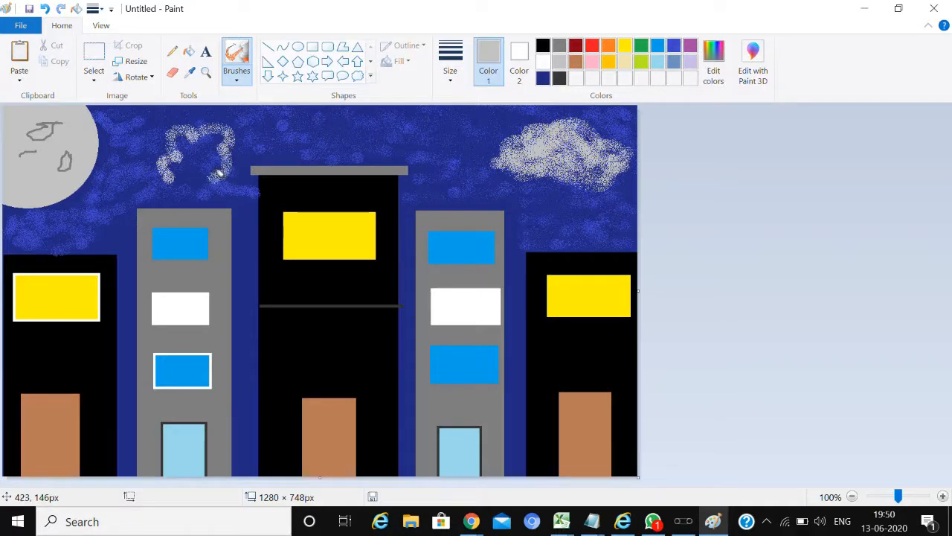
pyautogui.hotkey('ctrl', 'z')
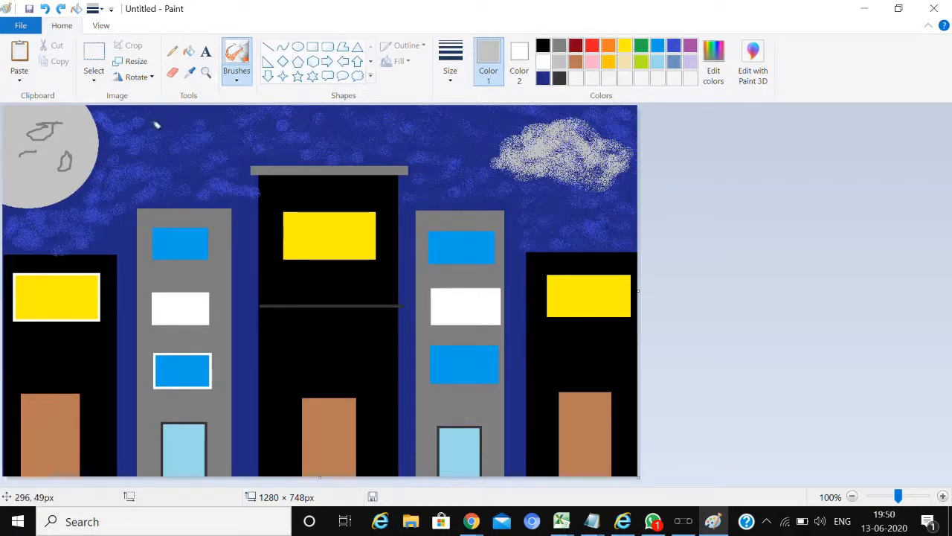
# - Spray a light gray cloud between the moon and the central building, and add white airbrush highlights along the edges of both clouds
pyautogui.moveTo(159, 113)
pyautogui.mouseDown()
pyautogui.moveTo(138, 138)
pyautogui.moveTo(151, 142)
pyautogui.moveTo(140, 154)
pyautogui.moveTo(178, 161)
pyautogui.moveTo(220, 153)
pyautogui.moveTo(218, 133)
pyautogui.moveTo(241, 132)
pyautogui.moveTo(248, 121)
pyautogui.moveTo(234, 110)
pyautogui.moveTo(160, 121)
pyautogui.moveTo(171, 111)
pyautogui.moveTo(200, 114)
pyautogui.moveTo(167, 123)
pyautogui.moveTo(157, 144)
pyautogui.moveTo(195, 126)
pyautogui.moveTo(206, 149)
pyautogui.moveTo(212, 139)
pyautogui.moveTo(201, 134)
pyautogui.moveTo(249, 125)
pyautogui.moveTo(203, 130)
pyautogui.moveTo(240, 112)
pyautogui.moveTo(154, 157)
pyautogui.moveTo(146, 153)
pyautogui.moveTo(159, 132)
pyautogui.moveTo(136, 148)
pyautogui.moveTo(158, 149)
pyautogui.moveTo(177, 133)
pyautogui.moveTo(181, 146)
pyautogui.moveTo(161, 159)
pyautogui.moveTo(147, 152)
pyautogui.moveTo(153, 129)
pyautogui.moveTo(188, 127)
pyautogui.moveTo(196, 161)
pyautogui.moveTo(194, 137)
pyautogui.moveTo(159, 145)
pyautogui.moveTo(148, 163)
pyautogui.moveTo(147, 134)
pyautogui.moveTo(180, 124)
pyautogui.mouseUp()
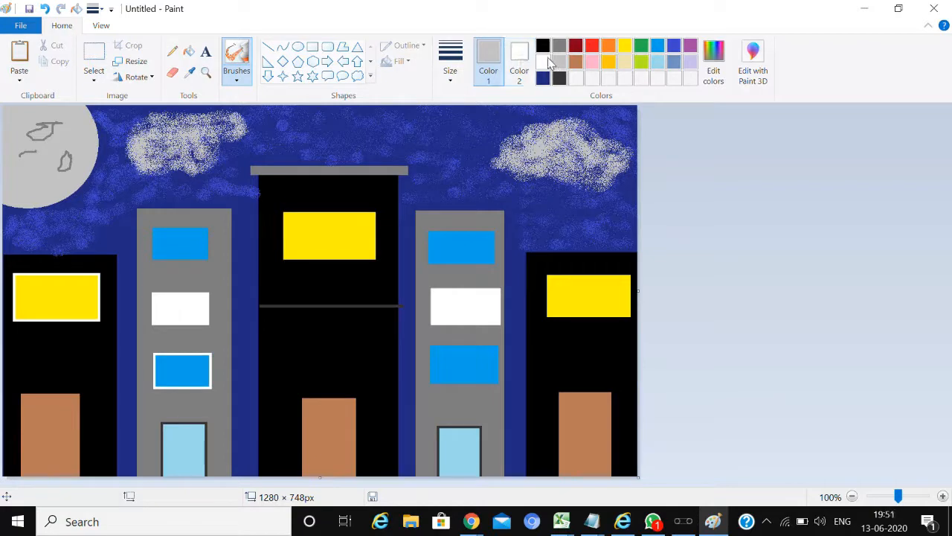
pyautogui.click(545, 61)
pyautogui.moveTo(521, 138)
pyautogui.mouseDown()
pyautogui.moveTo(504, 159)
pyautogui.moveTo(514, 141)
pyautogui.moveTo(541, 130)
pyautogui.moveTo(514, 139)
pyautogui.moveTo(576, 121)
pyautogui.moveTo(610, 133)
pyautogui.moveTo(631, 160)
pyautogui.moveTo(606, 177)
pyautogui.moveTo(617, 158)
pyautogui.moveTo(609, 142)
pyautogui.moveTo(564, 123)
pyautogui.mouseUp()
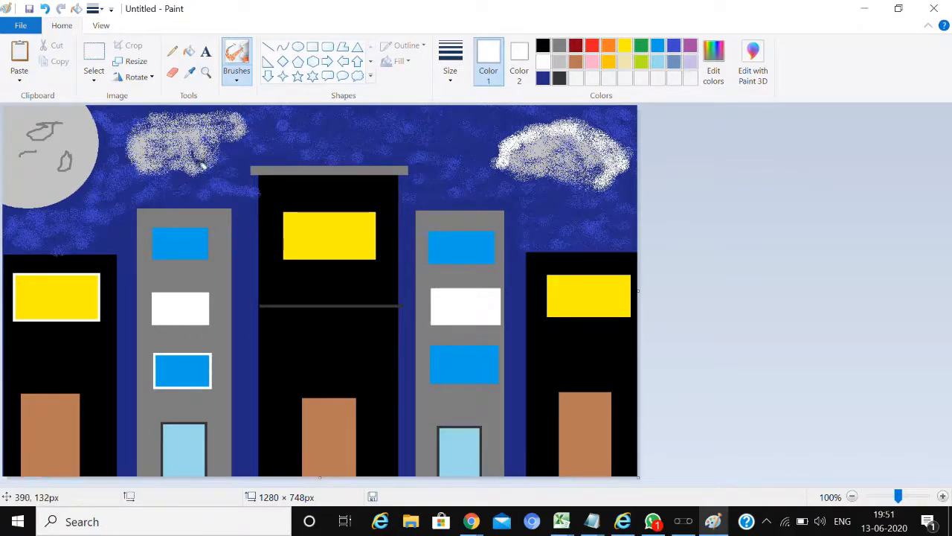
pyautogui.moveTo(201, 166)
pyautogui.mouseDown()
pyautogui.moveTo(237, 138)
pyautogui.moveTo(236, 119)
pyautogui.moveTo(152, 117)
pyautogui.mouseUp()
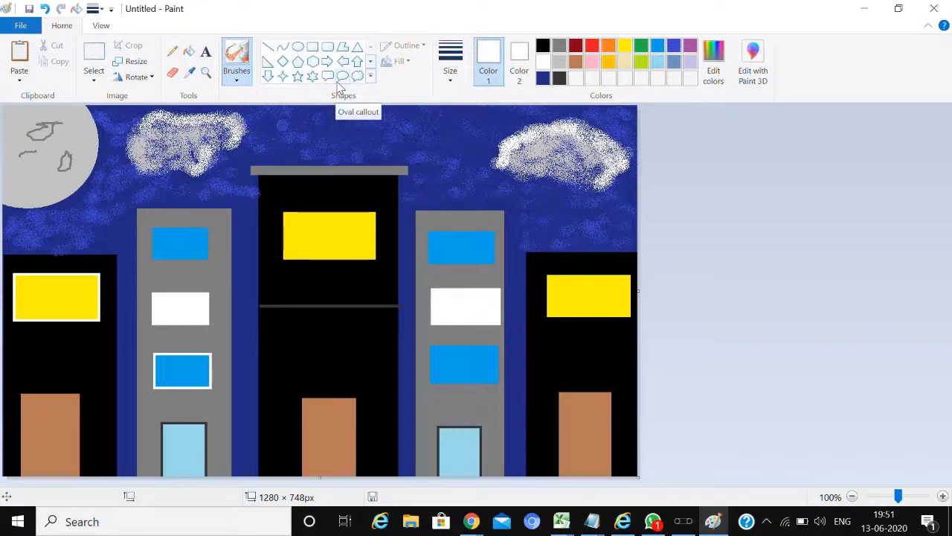
pyautogui.moveTo(699, 518)
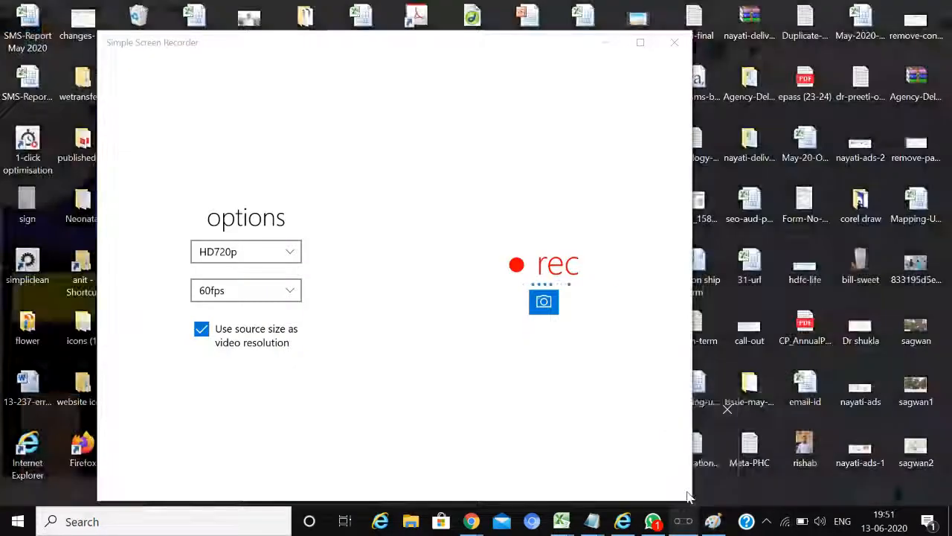
pyautogui.click(685, 494)
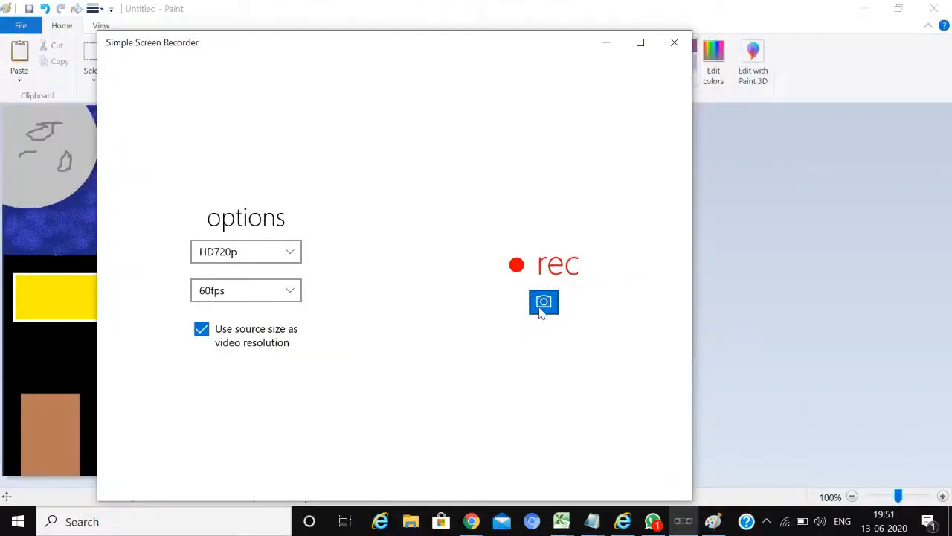